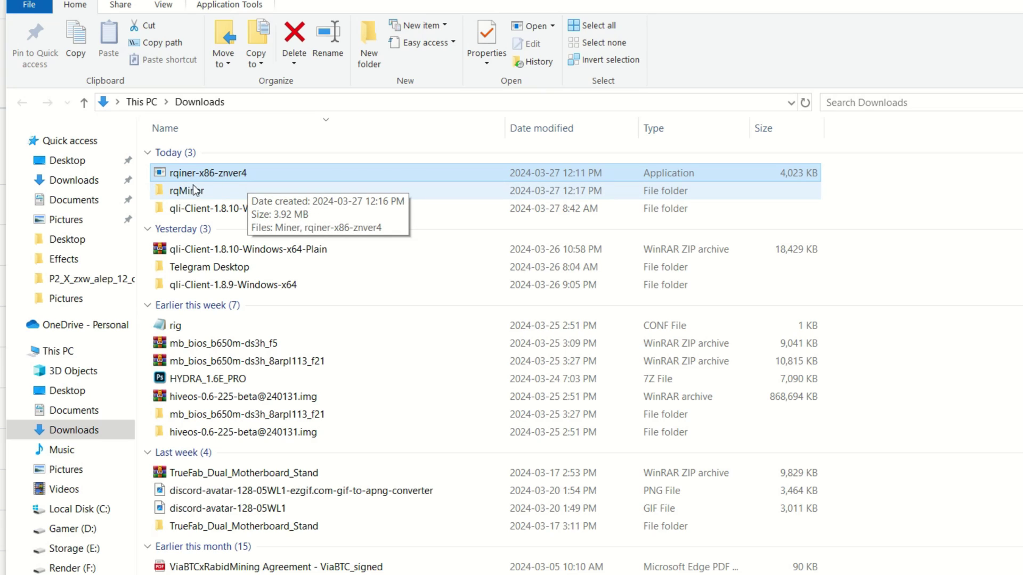
# Step: Open the rqMiner folder in Downloads, then launch Notepad by searching 'not'
pyautogui.click(191, 190)
pyautogui.doubleClick(190, 189)
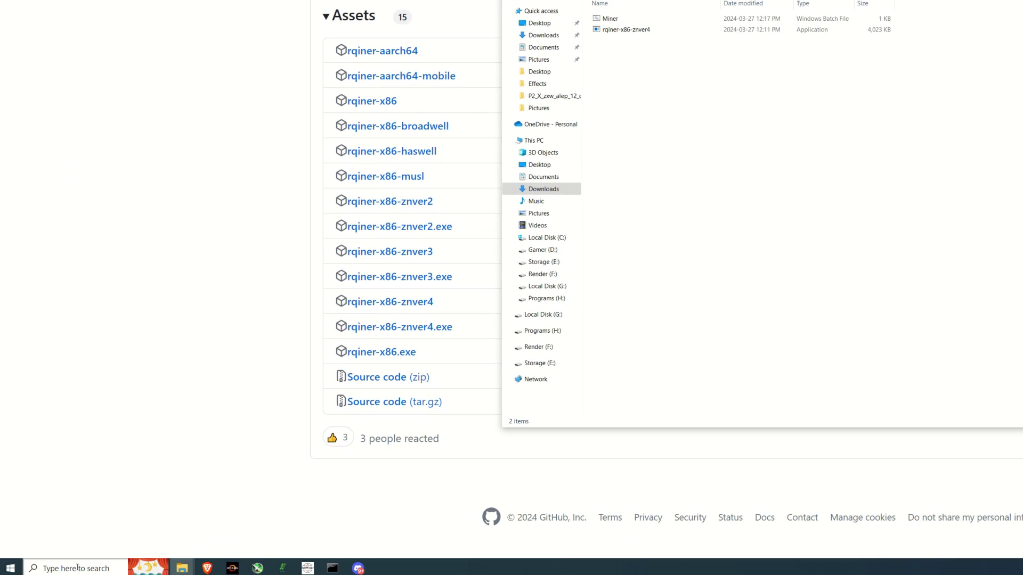
pyautogui.click(77, 568)
pyautogui.write('note')
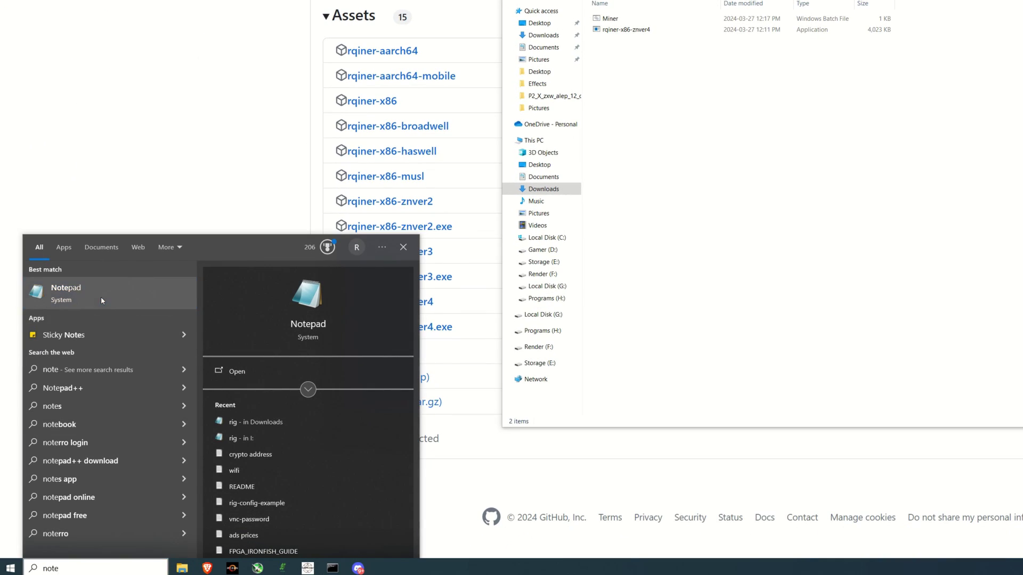
pyautogui.click(100, 296)
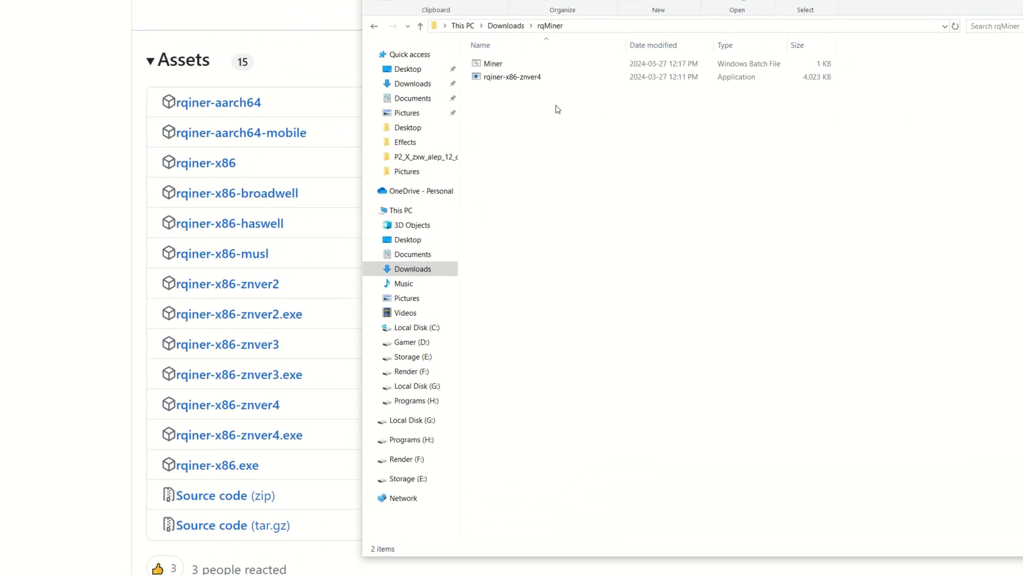
# Step: Open the Miner batch file in Notepad and select the program name at the command's start
pyautogui.rightClick(610, 20)
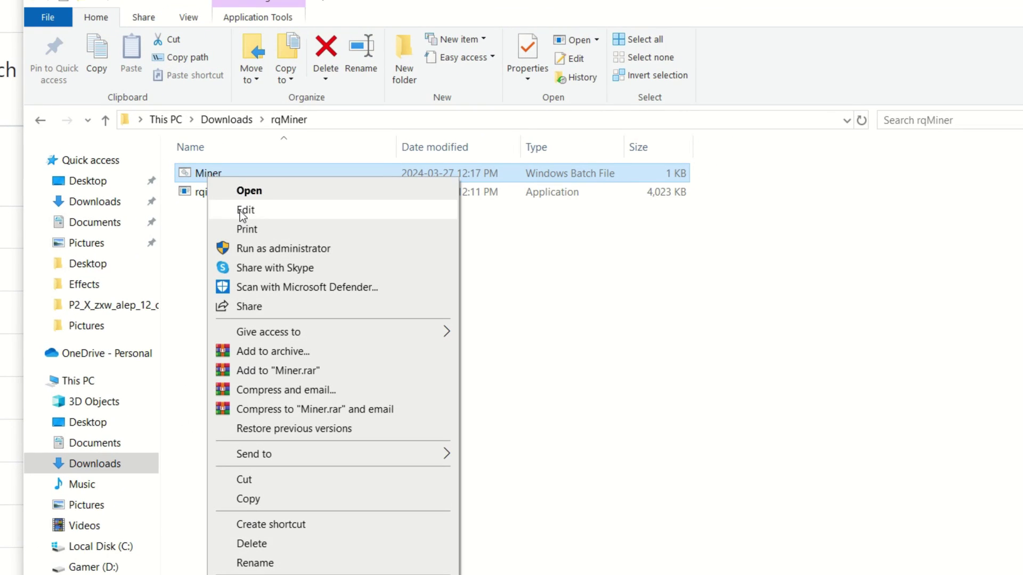
pyautogui.click(246, 209)
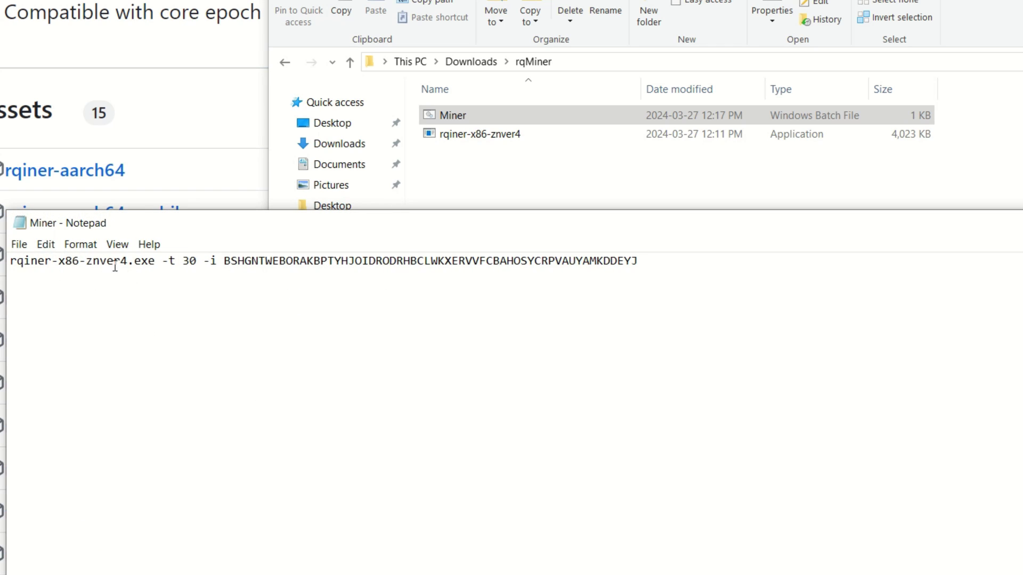
pyautogui.moveTo(128, 263); pyautogui.dragTo(10, 261)
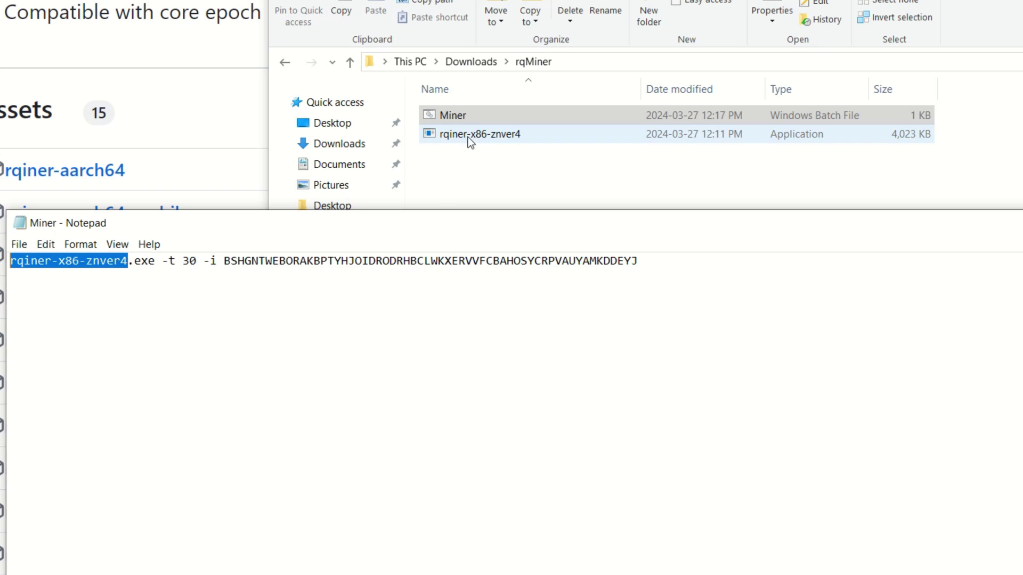
# Step: Copy the exact file name of the rqiner-x86-znver4 application
pyautogui.click(454, 138)
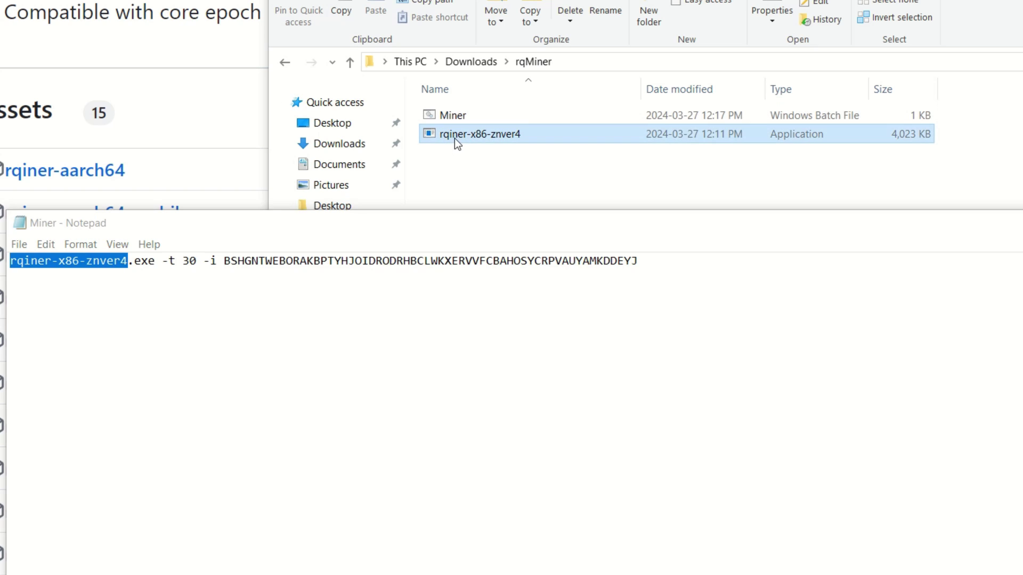
pyautogui.click(504, 136)
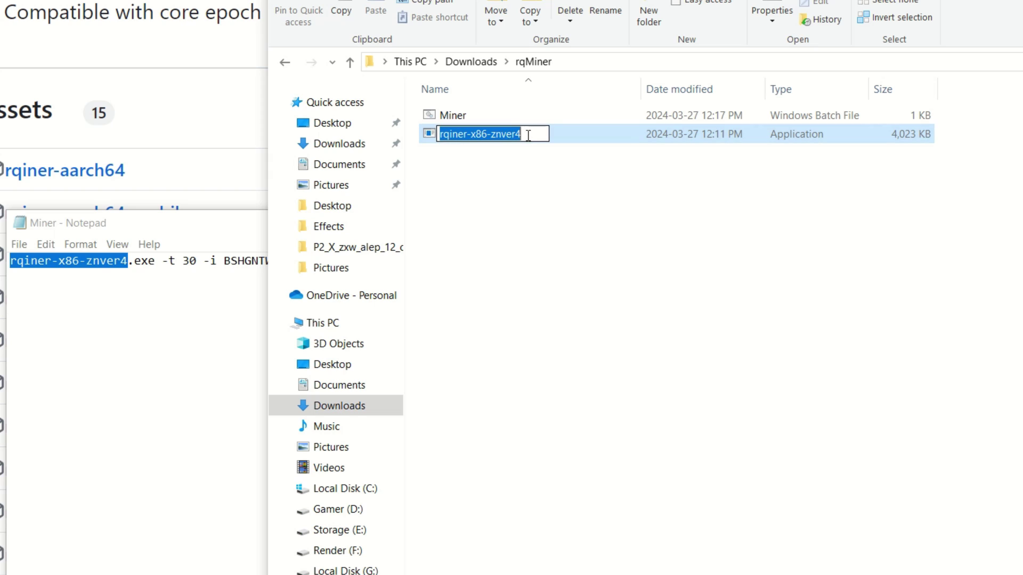
pyautogui.press('End')
pyautogui.hotkey('shift', 'Left')
pyautogui.hotkey('shift', 'Left')
pyautogui.hotkey('shift', 'Left')
pyautogui.hotkey('shift', 'Left')
pyautogui.hotkey('shift', 'Left')
pyautogui.hotkey('shift', 'Left')
pyautogui.hotkey('shift', 'Left')
pyautogui.hotkey('shift', 'Left')
pyautogui.hotkey('shift', 'Left')
pyautogui.hotkey('shift', 'Left')
pyautogui.hotkey('shift', 'Left')
pyautogui.hotkey('shift', 'Left')
pyautogui.hotkey('shift', 'Left')
pyautogui.hotkey('shift', 'Left')
pyautogui.hotkey('shift', 'Left')
pyautogui.hotkey('shift', 'Left')
pyautogui.hotkey('shift', 'Left')
pyautogui.hotkey('ctrl', 'c')
pyautogui.rightClick(456, 136)
pyautogui.click(481, 184)
pyautogui.press('Return')
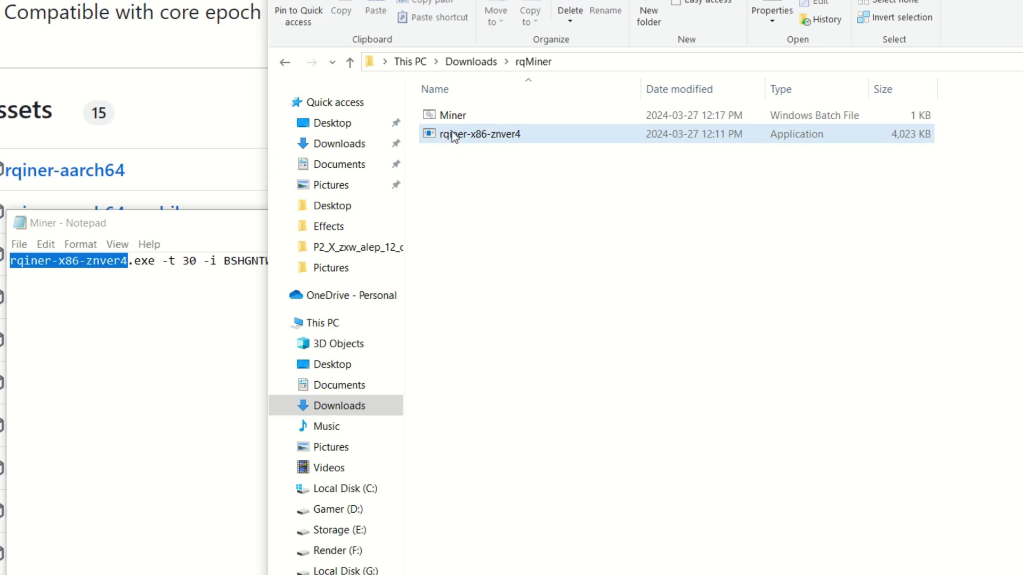
# Step: Replace the selected program name in the Miner command with the copied rqiner-x86-znver4 name
pyautogui.click(450, 115)
pyautogui.rightClick(449, 115)
pyautogui.click(200, 230)
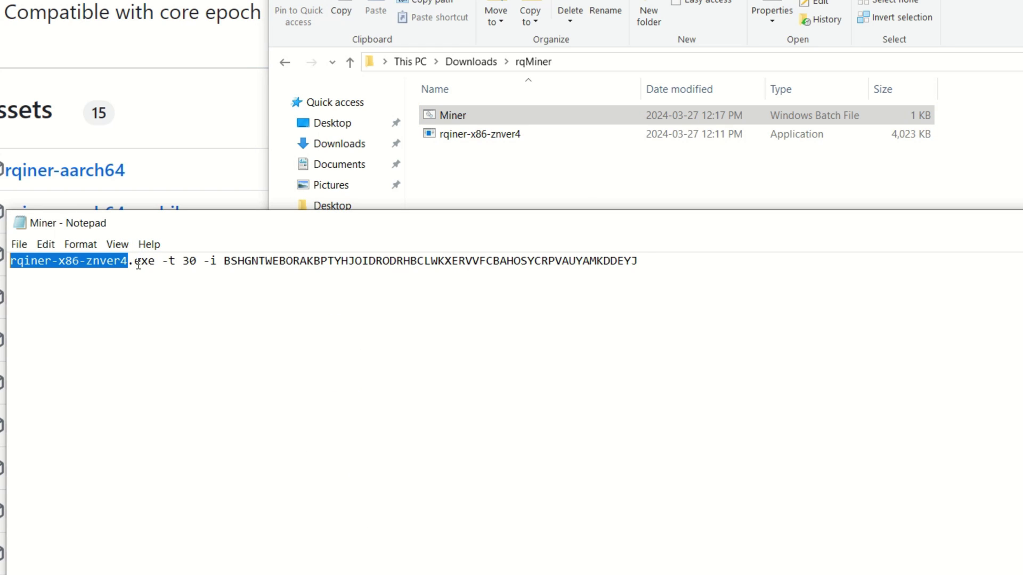
pyautogui.press('BackSpace')
pyautogui.hotkey('ctrl', 'v')
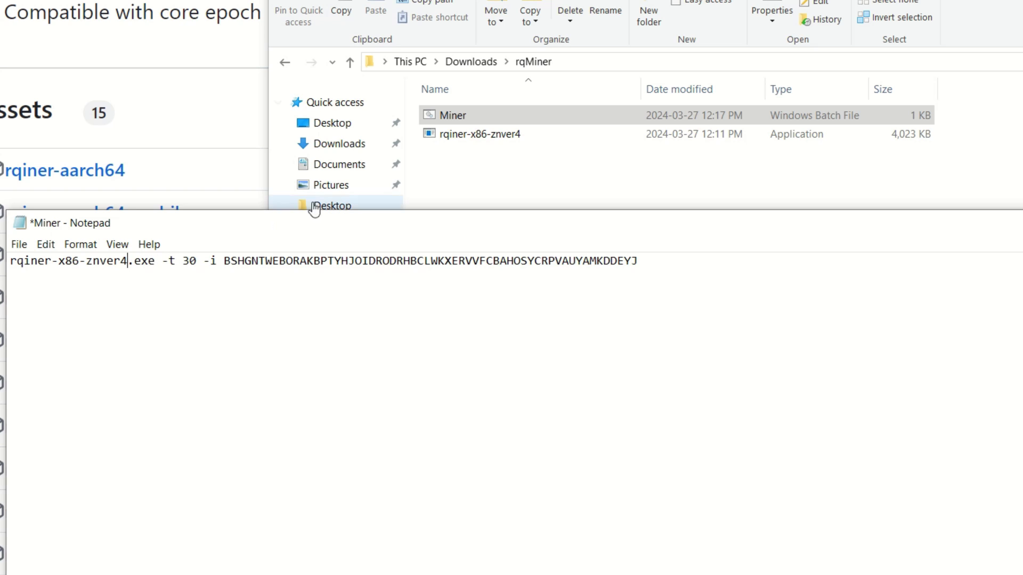
pyautogui.click(179, 267)
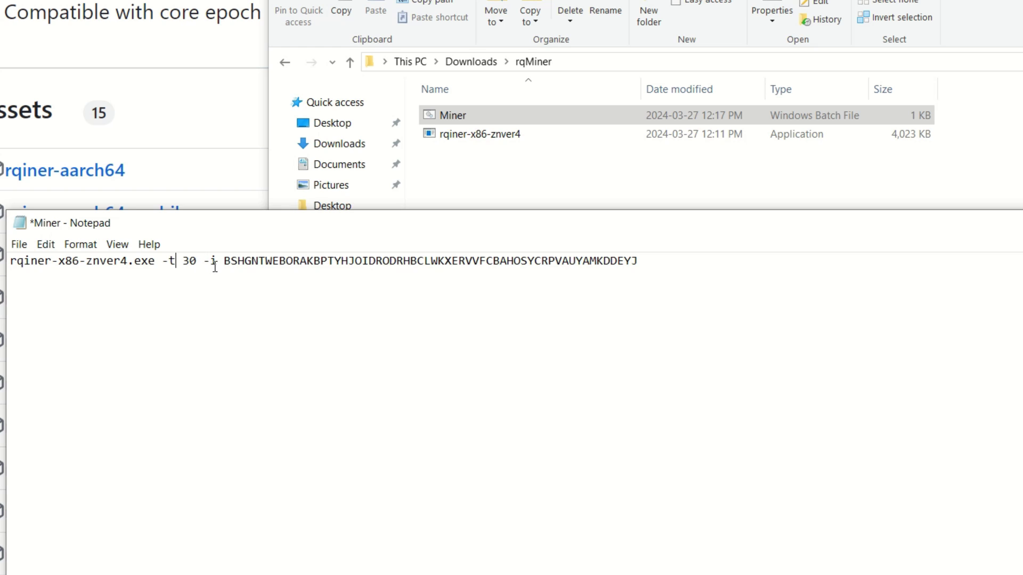
pyautogui.moveTo(226, 261); pyautogui.dragTo(638, 270)
pyautogui.click(577, 295)
pyautogui.click(19, 245)
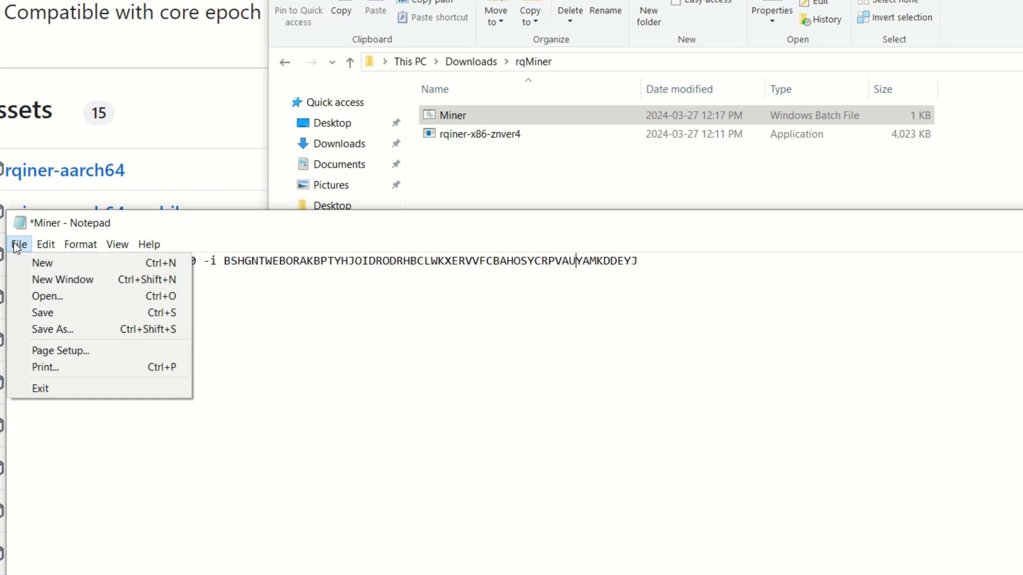
pyautogui.click(60, 327)
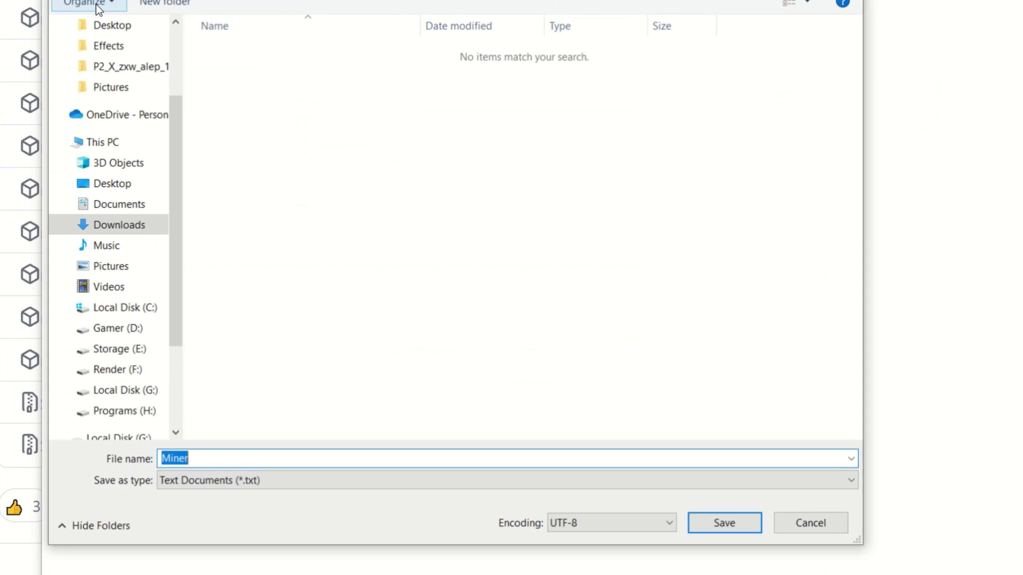
pyautogui.click(321, 479)
pyautogui.click(242, 514)
pyautogui.doubleClick(196, 456)
pyautogui.click(206, 459)
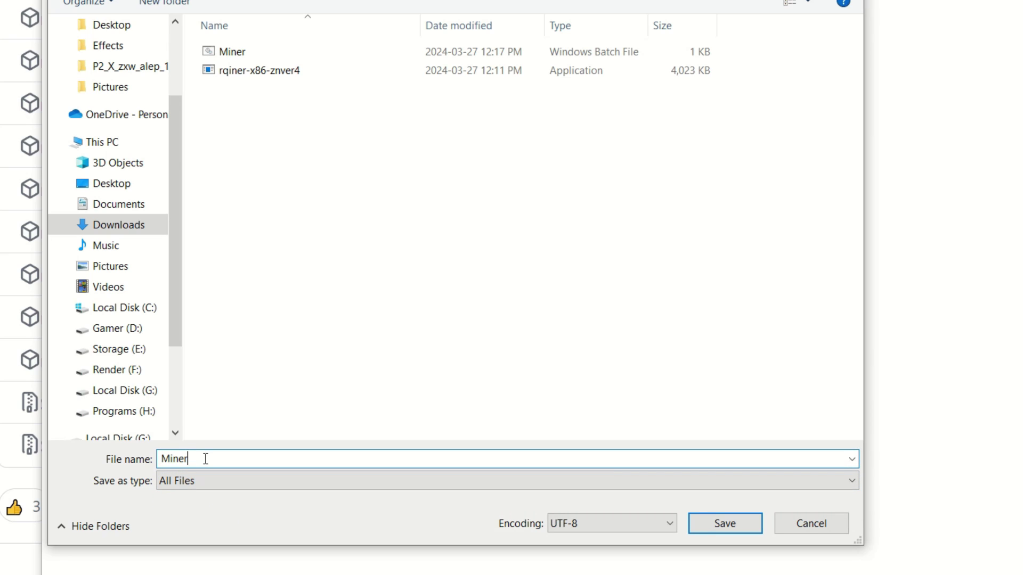
pyautogui.write('.bat')
pyautogui.click(786, 526)
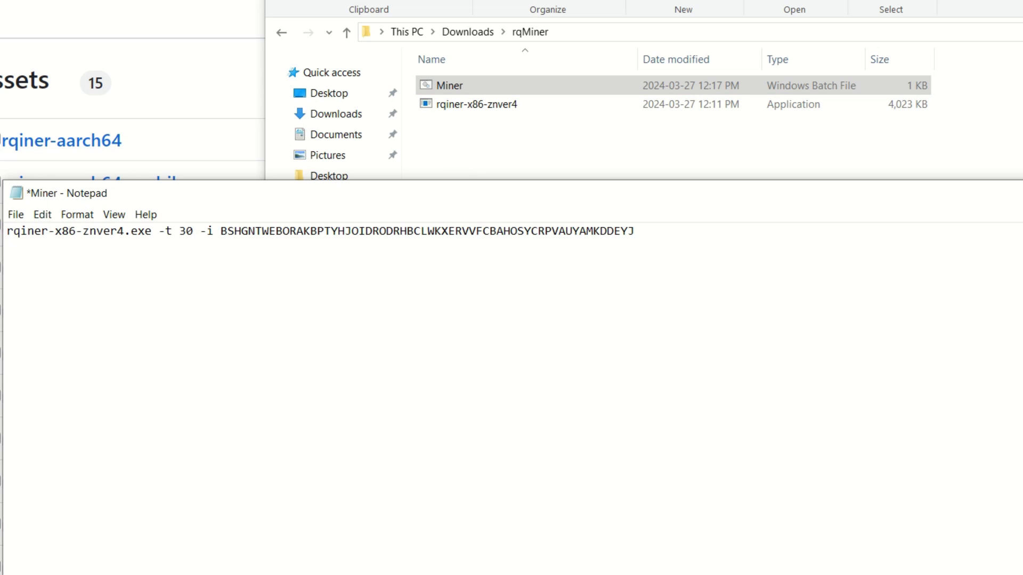
# Step: Close Notepad choosing Don't Save, then reopen the Miner batch file with Edit
pyautogui.hotkey('alt', 'F4')
pyautogui.click(746, 302)
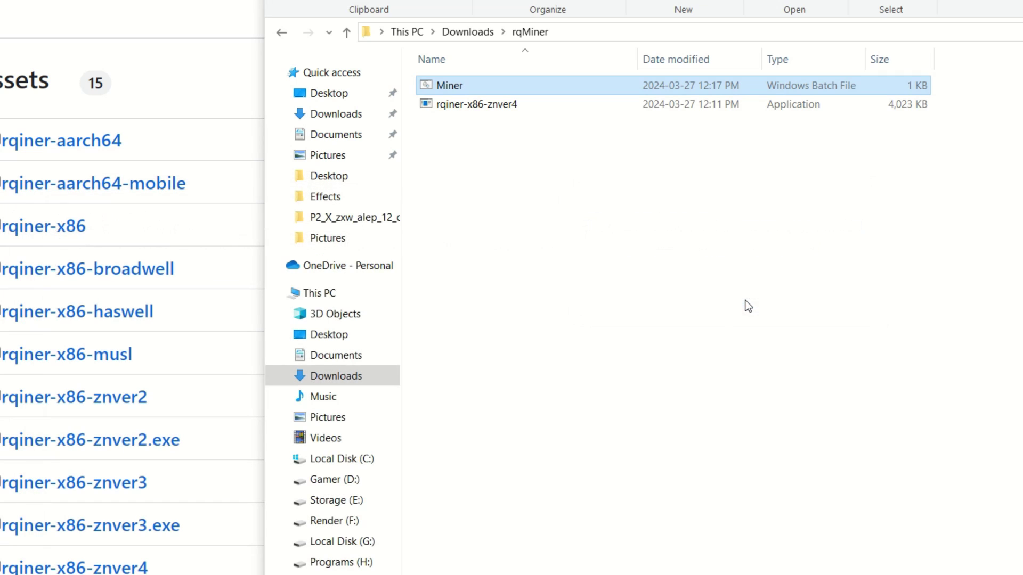
pyautogui.rightClick(456, 88)
pyautogui.click(496, 122)
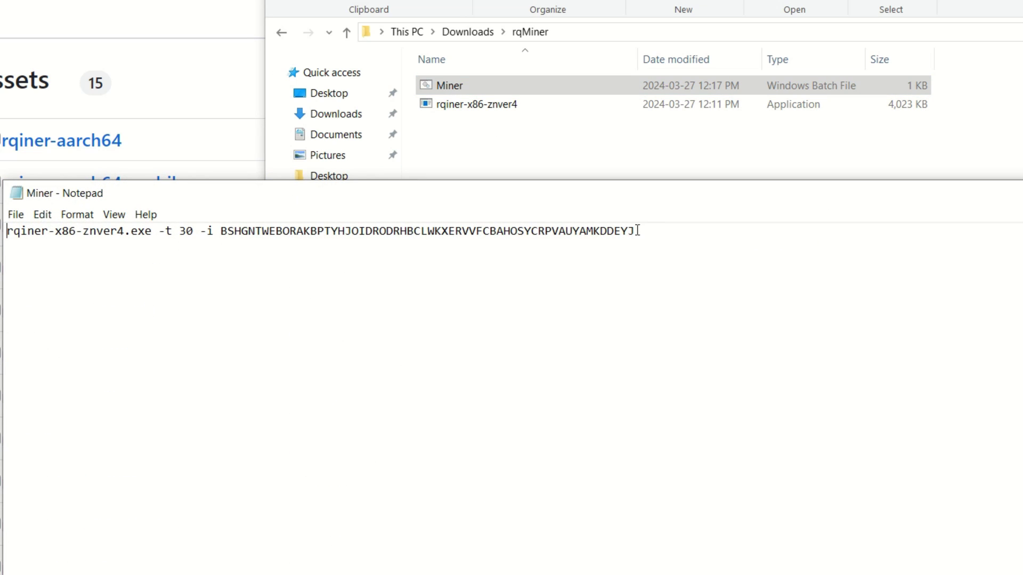
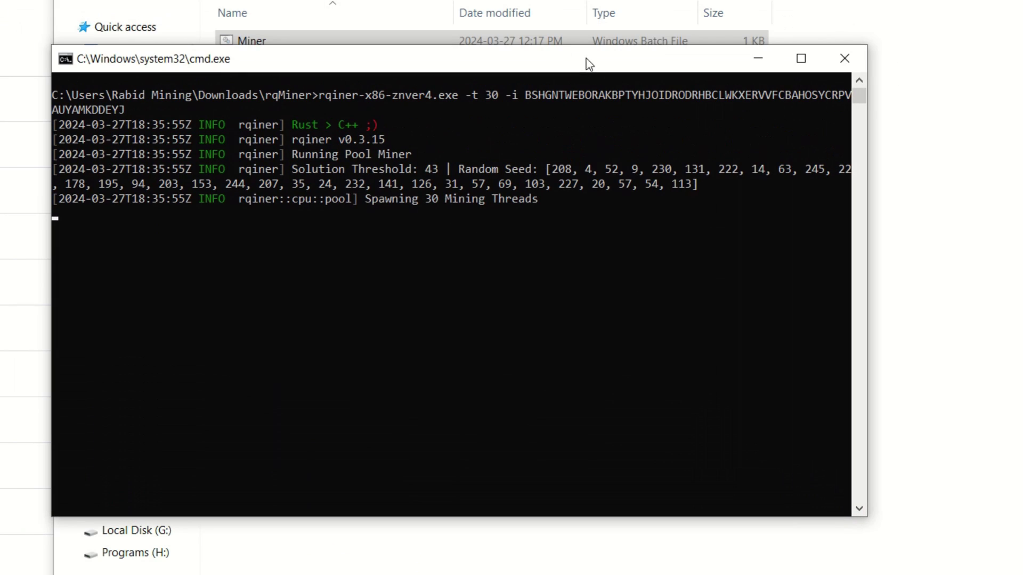
# Step: Widen the rqiner window and confirm the wallet's pool stats show about 127 it/s
pyautogui.moveTo(866, 176); pyautogui.dragTo(1022, 176)
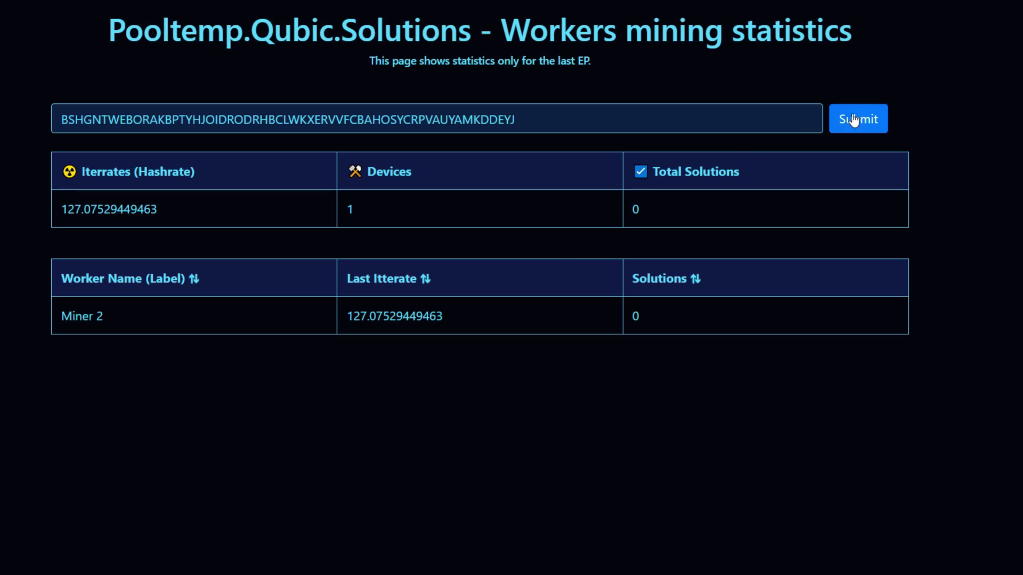
pyautogui.click(856, 121)
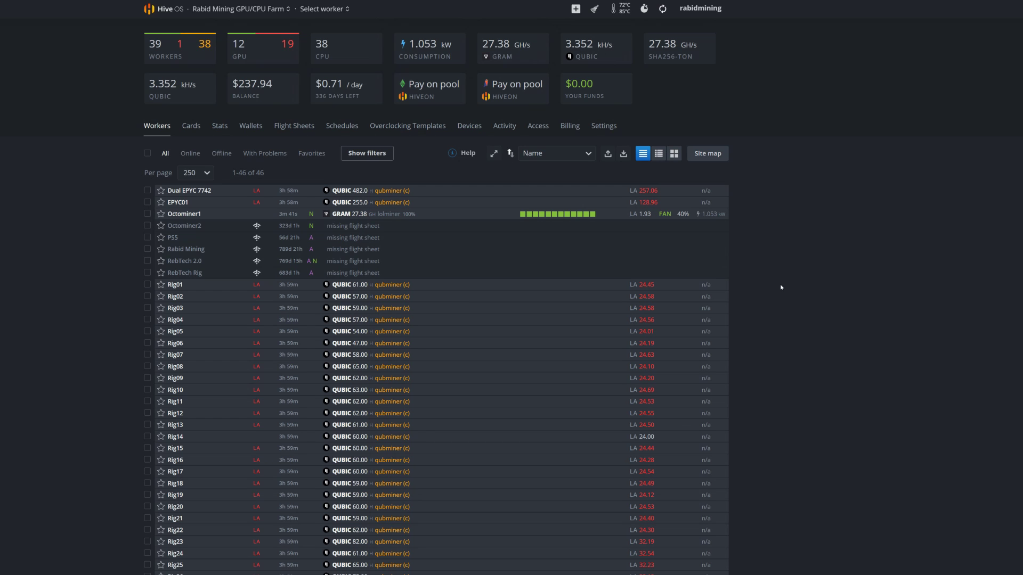
# Step: Open the farm's Wallets list and trial a QUBIC wallet with placeholder address and name, then cancel
pyautogui.click(253, 132)
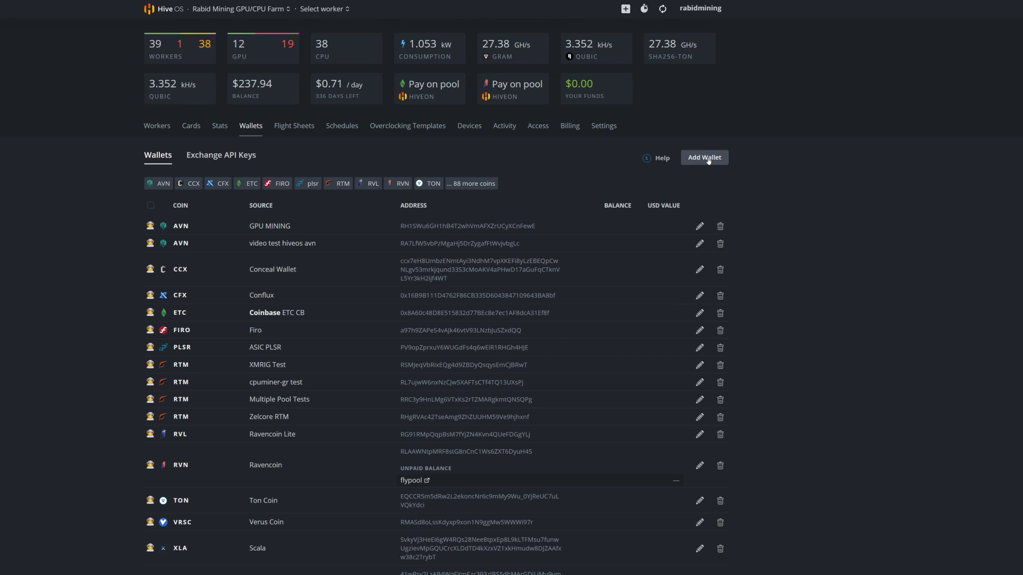
pyautogui.click(704, 158)
pyautogui.click(376, 204)
pyautogui.write('qub')
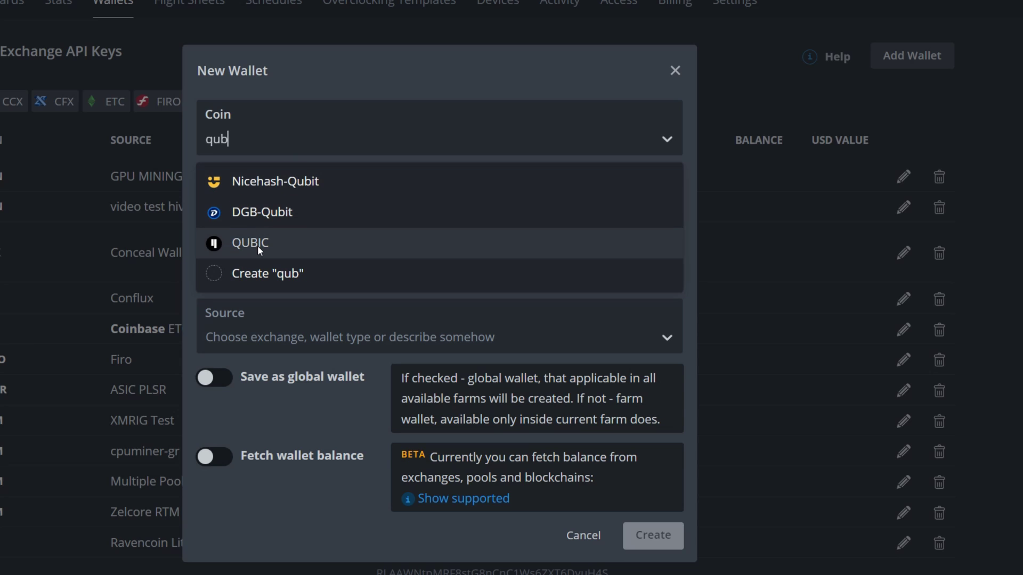
pyautogui.click(258, 244)
pyautogui.write('d')
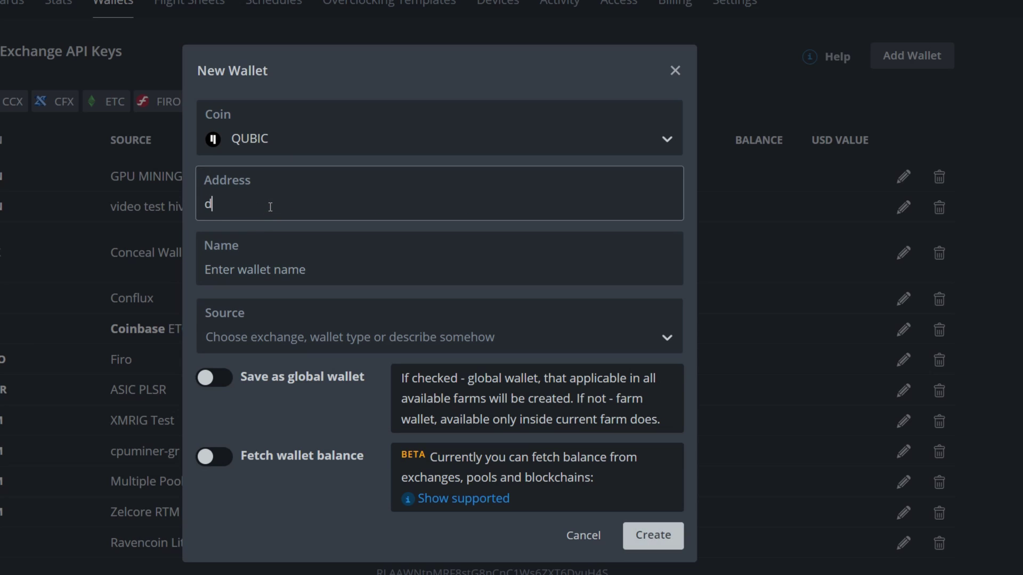
pyautogui.write('fghdfgdfshg')
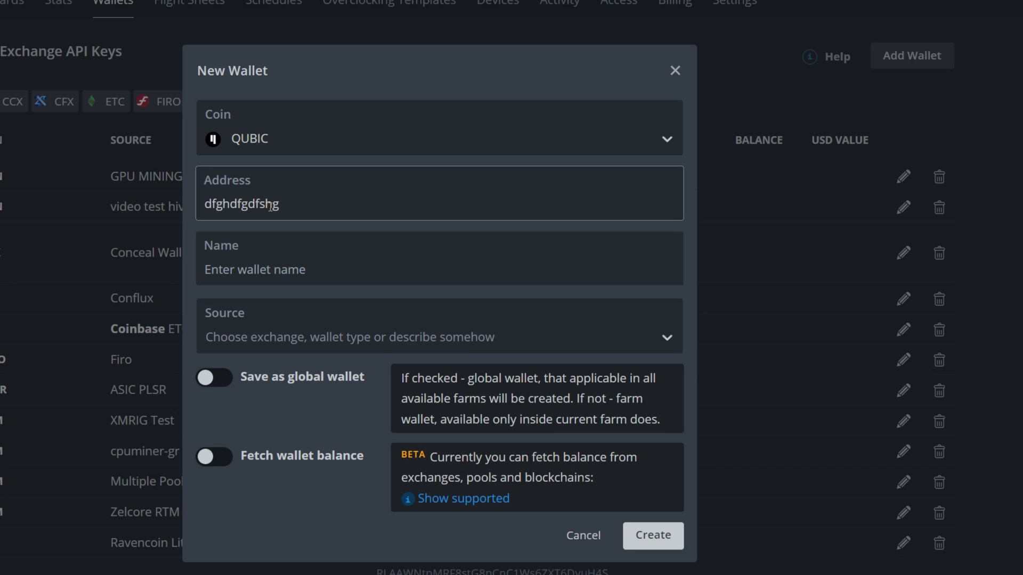
pyautogui.click(259, 273)
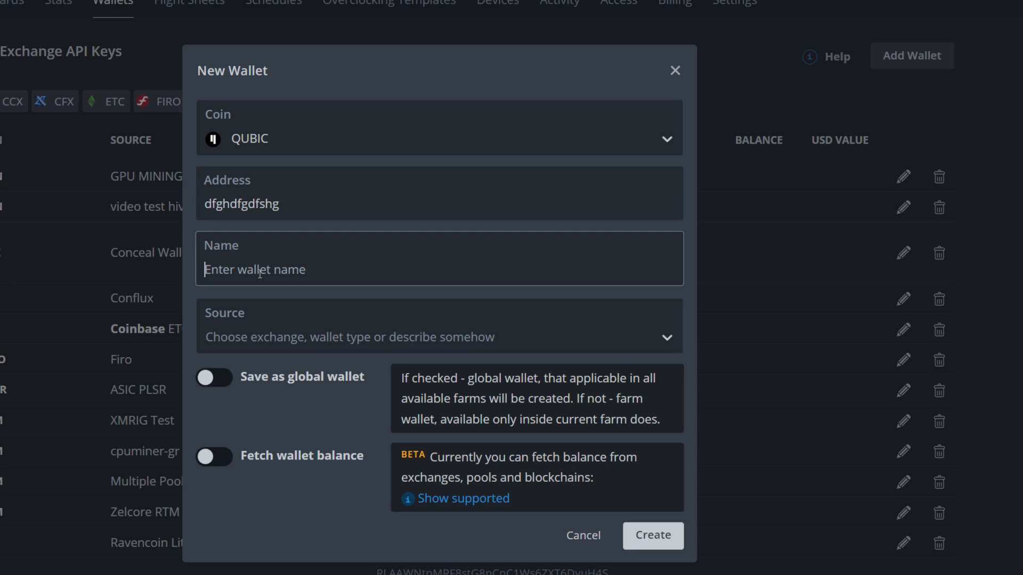
pyautogui.write('dsfherfgrwghsfdg')
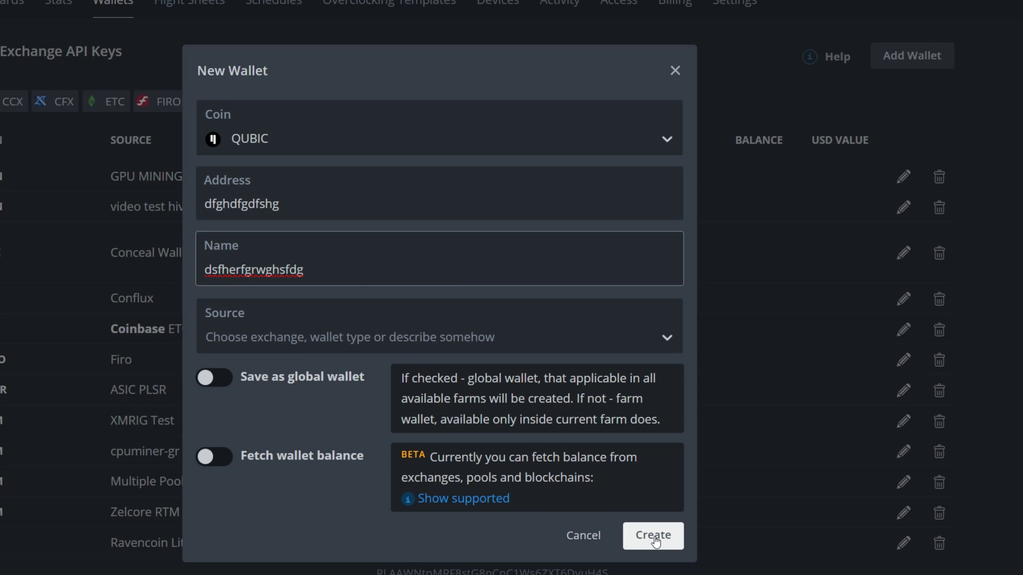
pyautogui.click(583, 536)
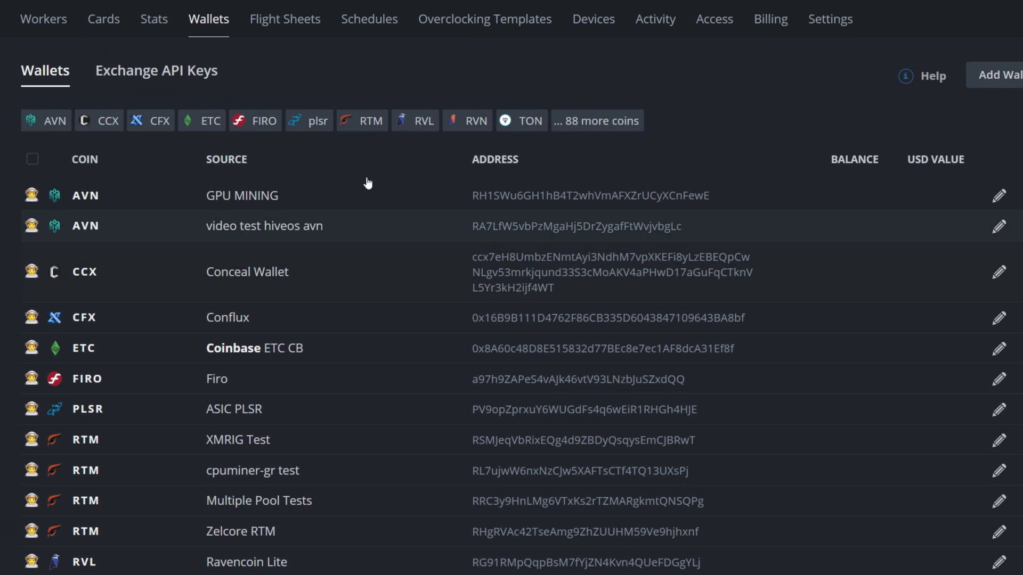
# Step: Start a flight sheet with coin QUBIC, Web wallet, pool configured in miner, named Qsol
pyautogui.click(287, 23)
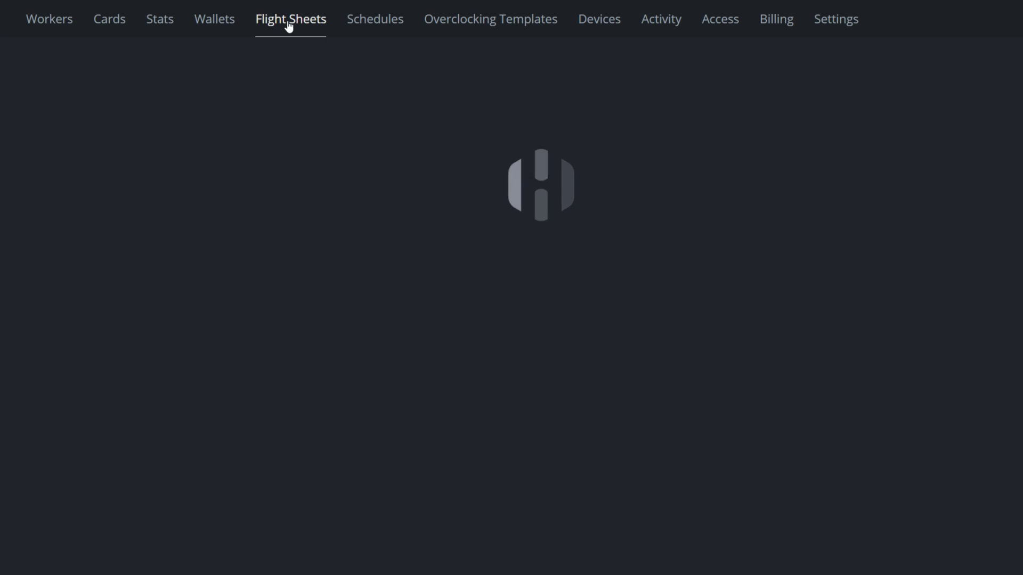
pyautogui.click(197, 146)
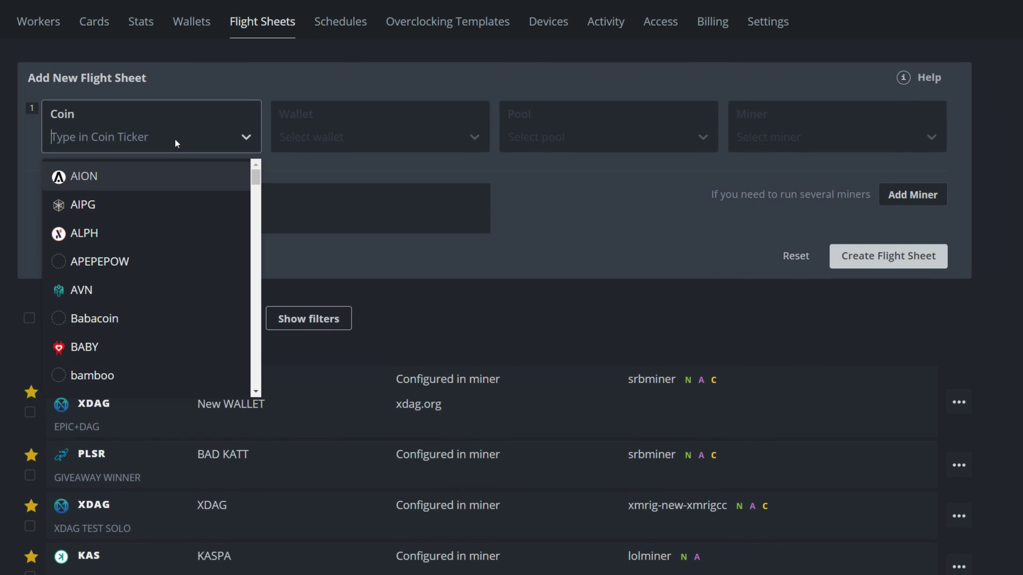
pyautogui.write('qu')
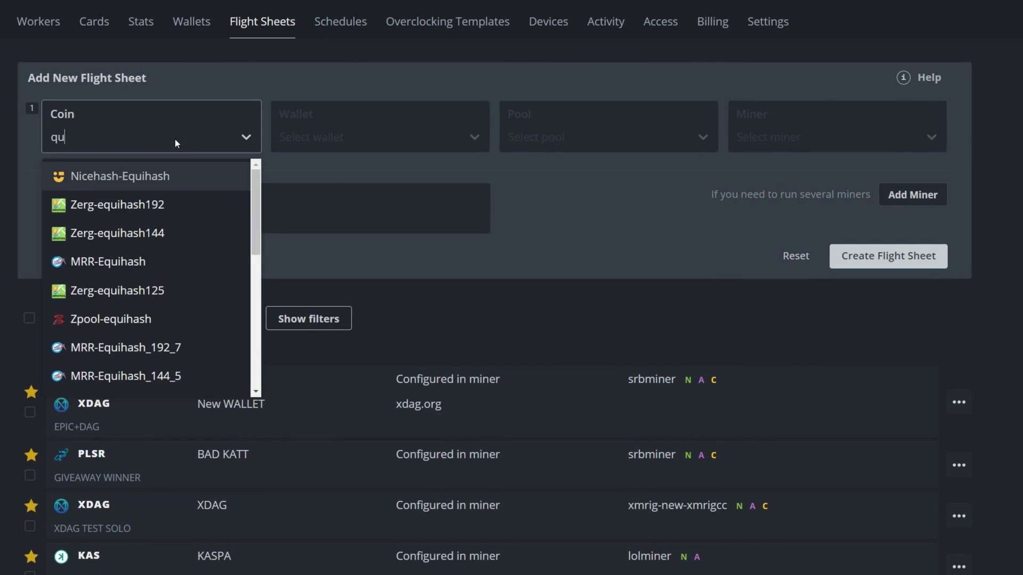
pyautogui.write('bi')
pyautogui.click(83, 231)
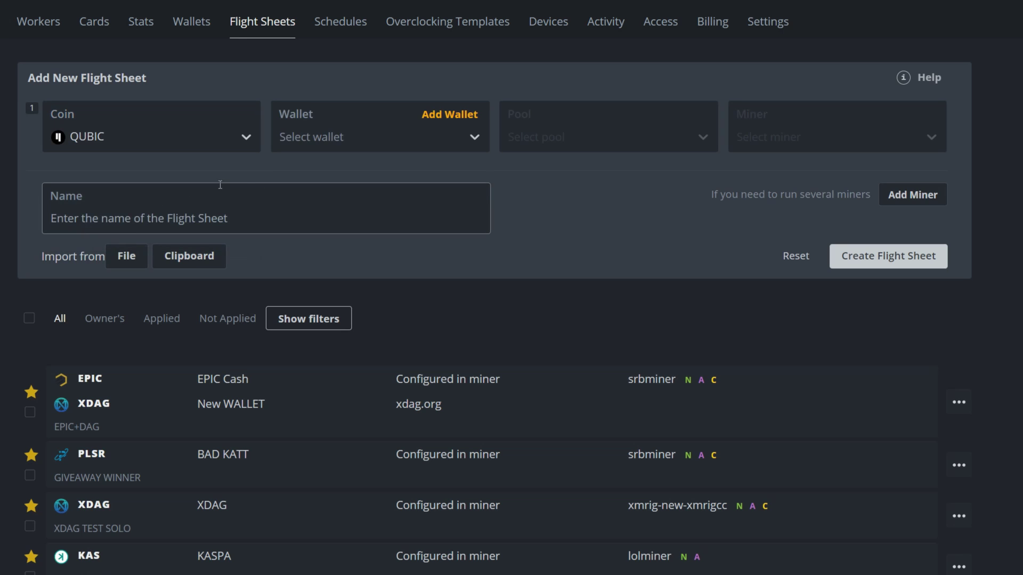
pyautogui.click(374, 138)
pyautogui.click(302, 176)
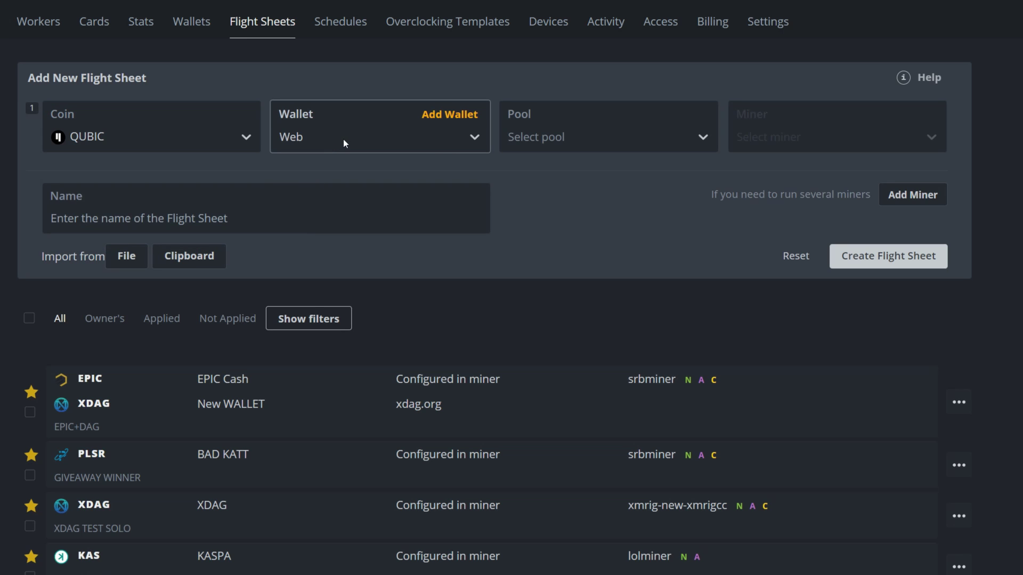
pyautogui.click(558, 134)
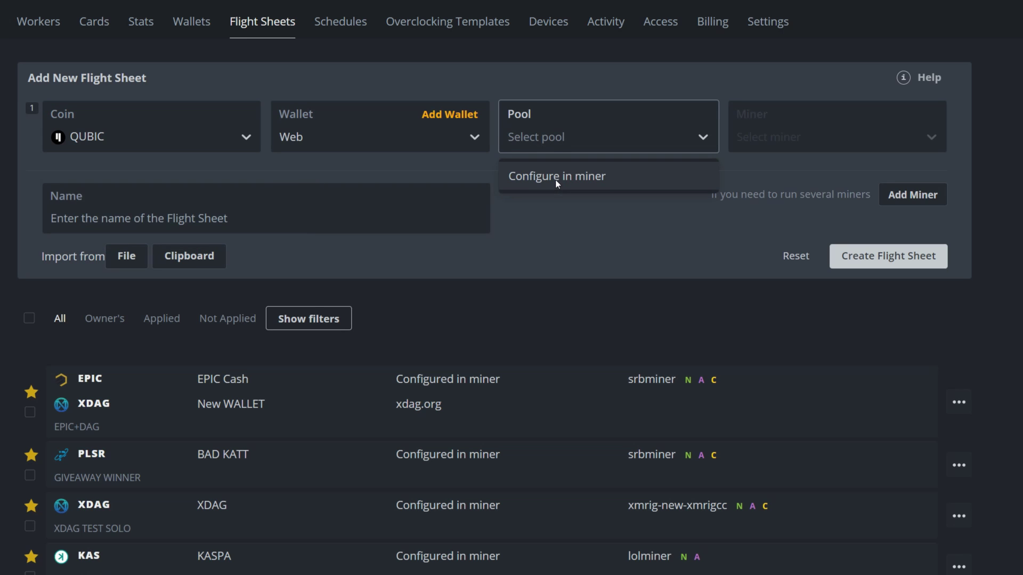
pyautogui.click(555, 178)
pyautogui.click(258, 224)
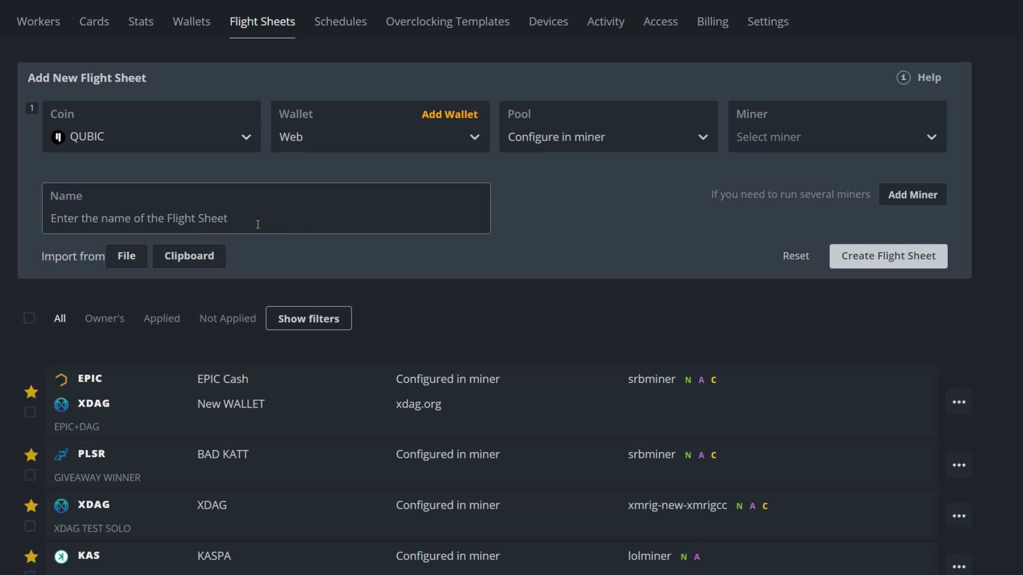
pyautogui.write('Solo')
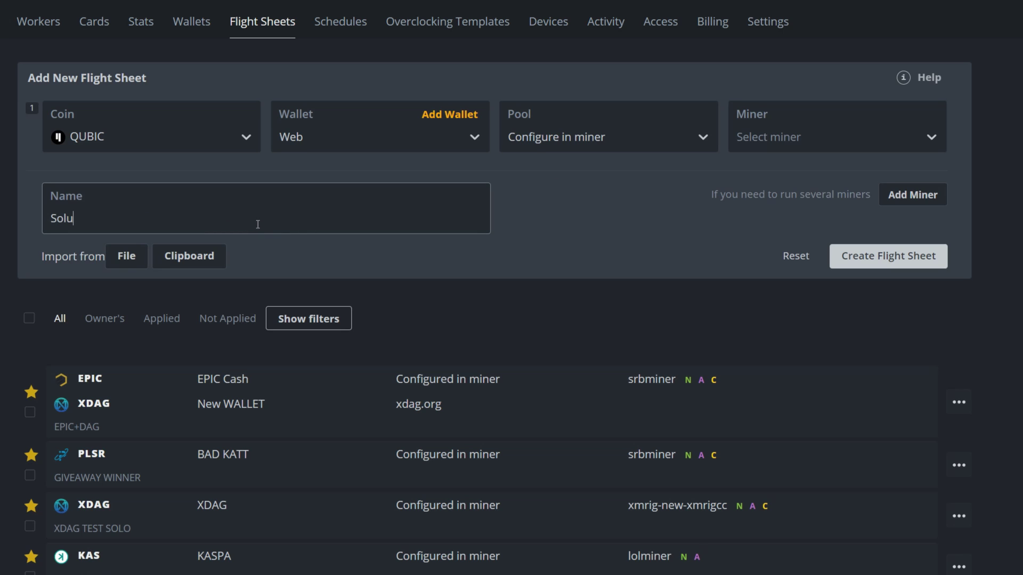
pyautogui.press('BackSpace')
pyautogui.press('BackSpace')
pyautogui.press('BackSpace')
pyautogui.press('BackSpace')
pyautogui.write('Qsol')
# Step: Select the Custom miner for the Qsol flight sheet and bring up its setup configuration
pyautogui.click(795, 135)
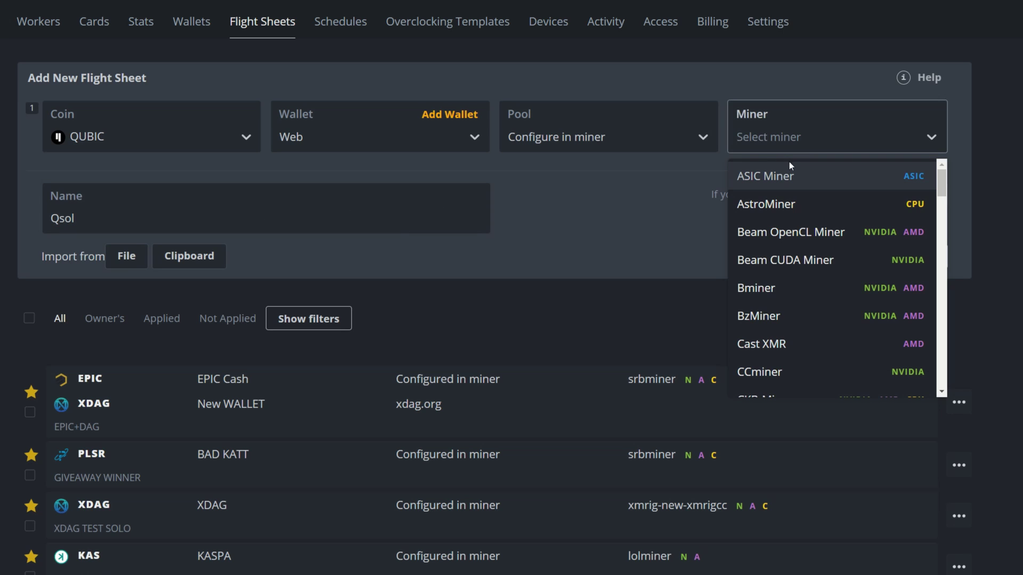
pyautogui.write('cust')
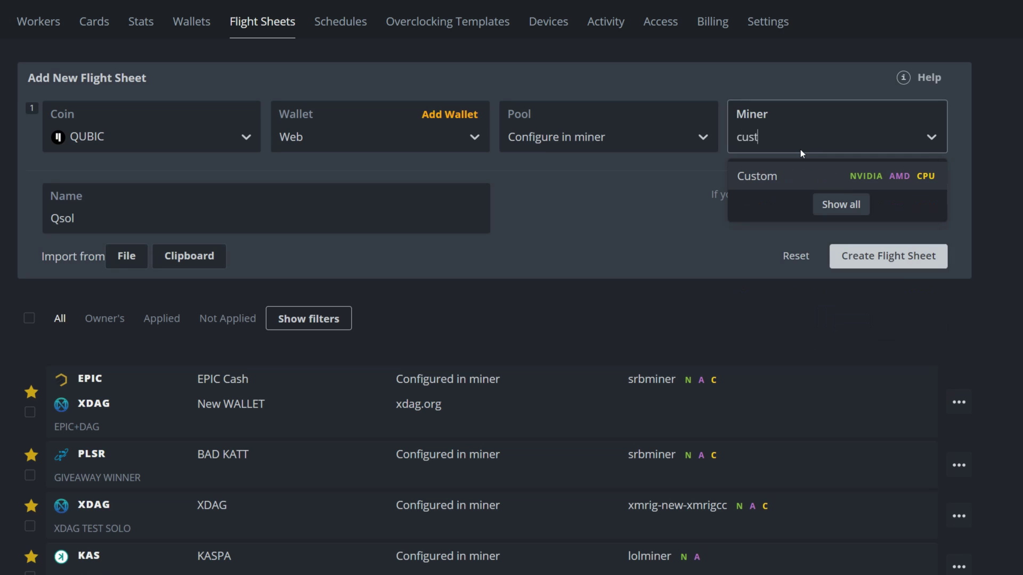
pyautogui.click(773, 175)
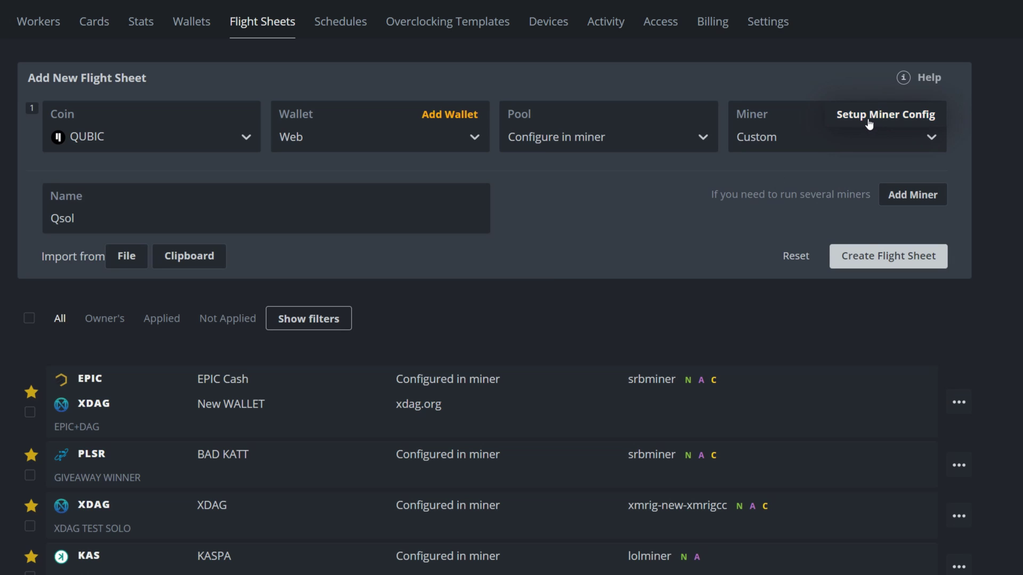
pyautogui.click(869, 123)
pyautogui.click(413, 220)
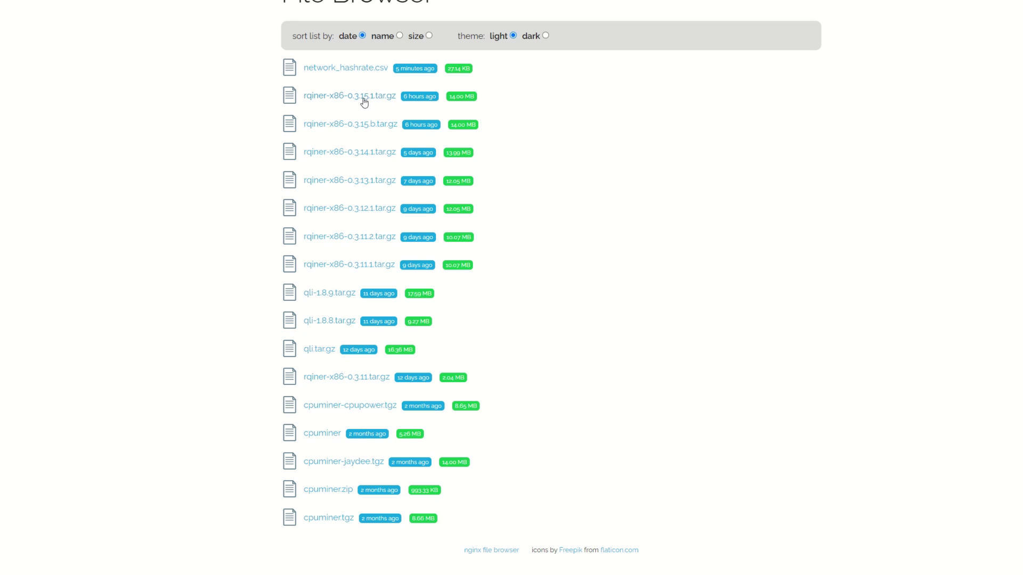
# Step: Copy the download link of rqiner-x86-0.3.15.1.tar.gz and return to the Hive OS config
pyautogui.rightClick(363, 100)
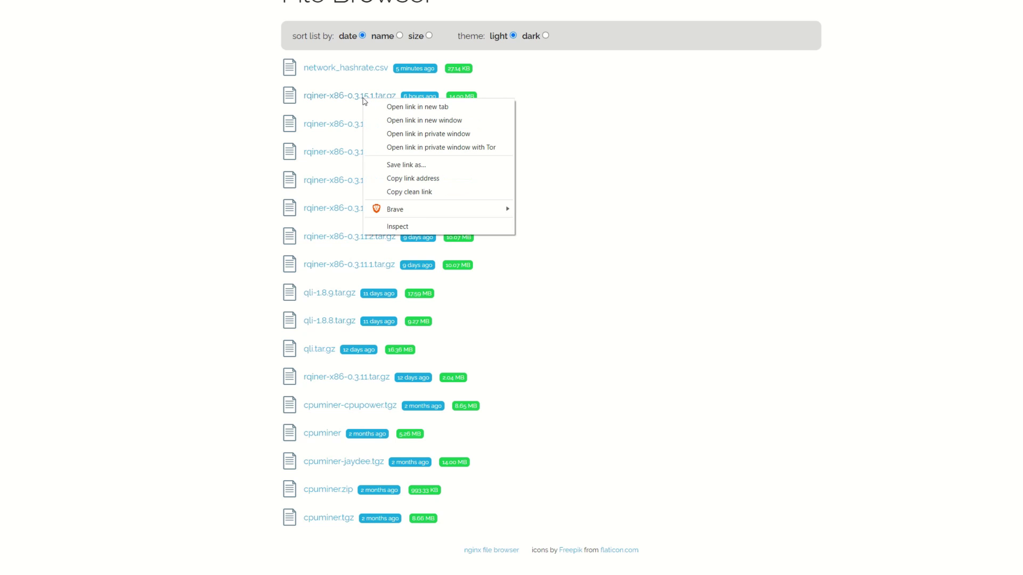
pyautogui.click(410, 178)
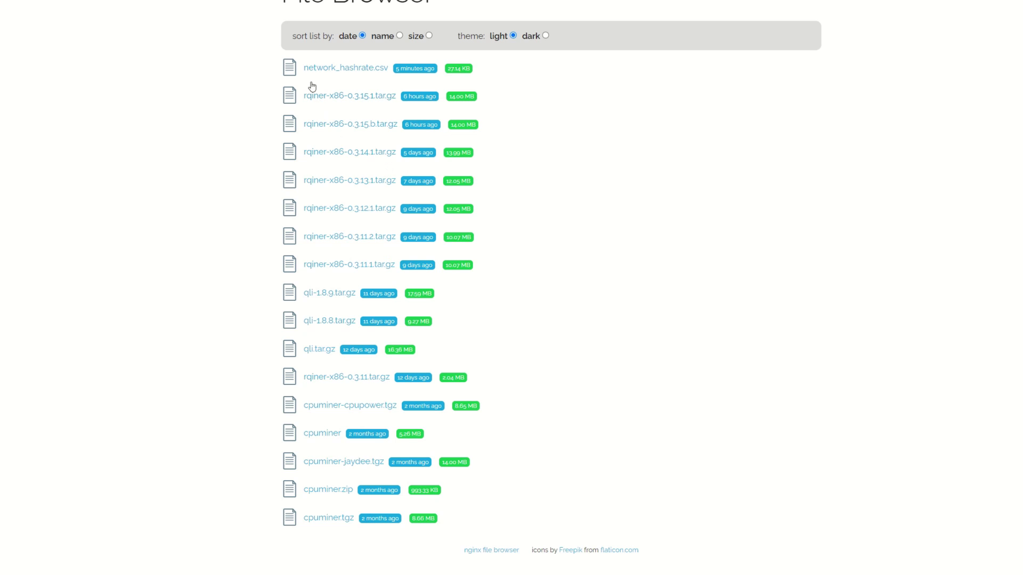
pyautogui.hotkey('alt', 'Tab')
# Step: Paste the rqiner download link as installation URL and set the wallet template to %WORKER_NAME%
pyautogui.click(330, 200)
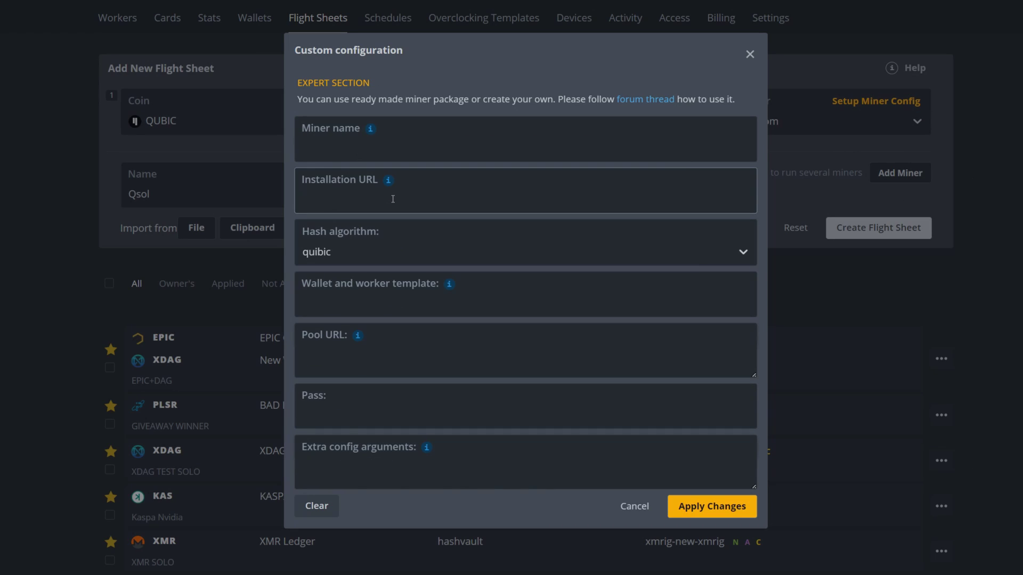
pyautogui.write('https://downloads.viporlab.net/files/rqiner-x86-0.3.15.1.tar.gz')
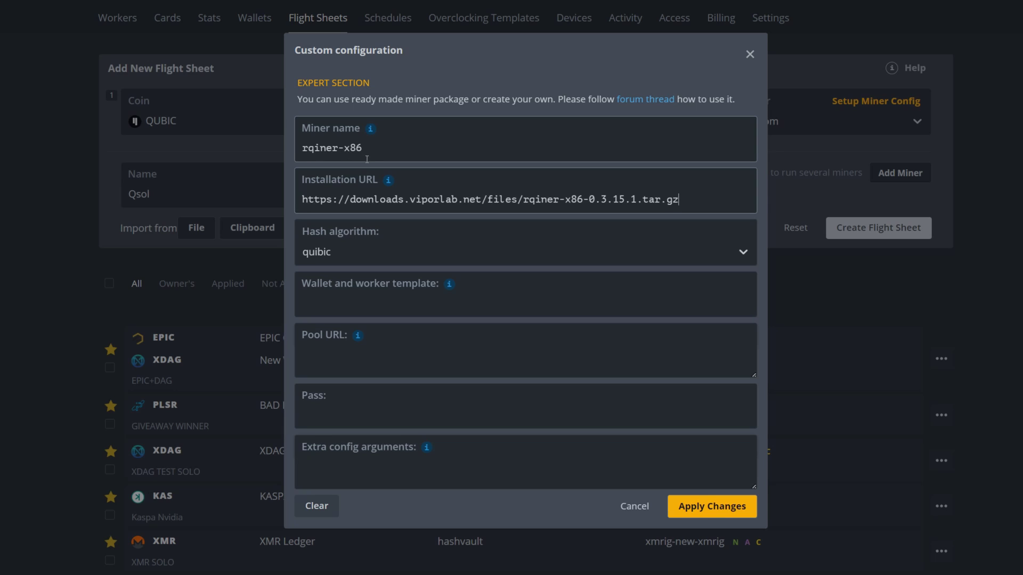
pyautogui.click(339, 295)
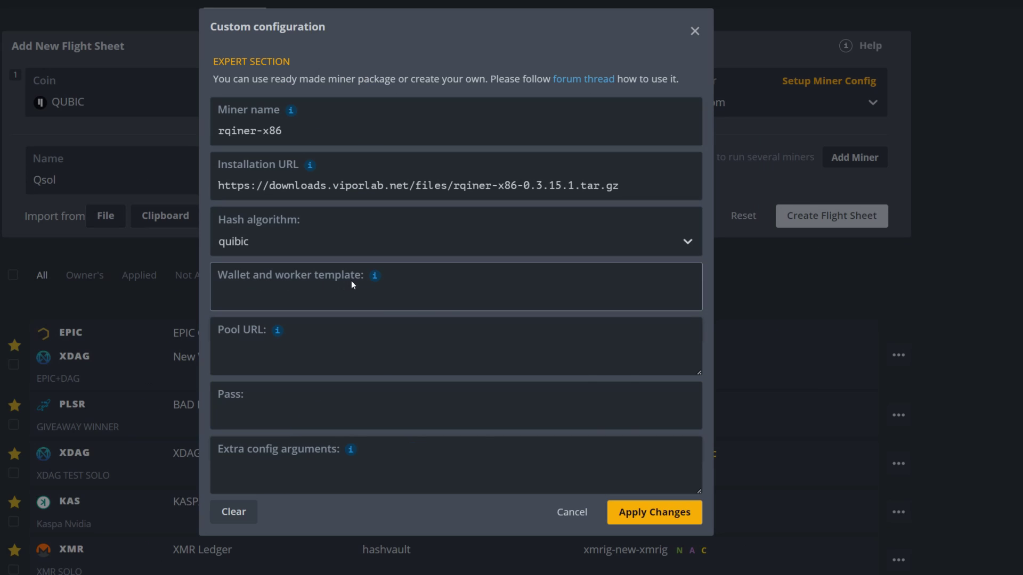
pyautogui.moveTo(375, 276)
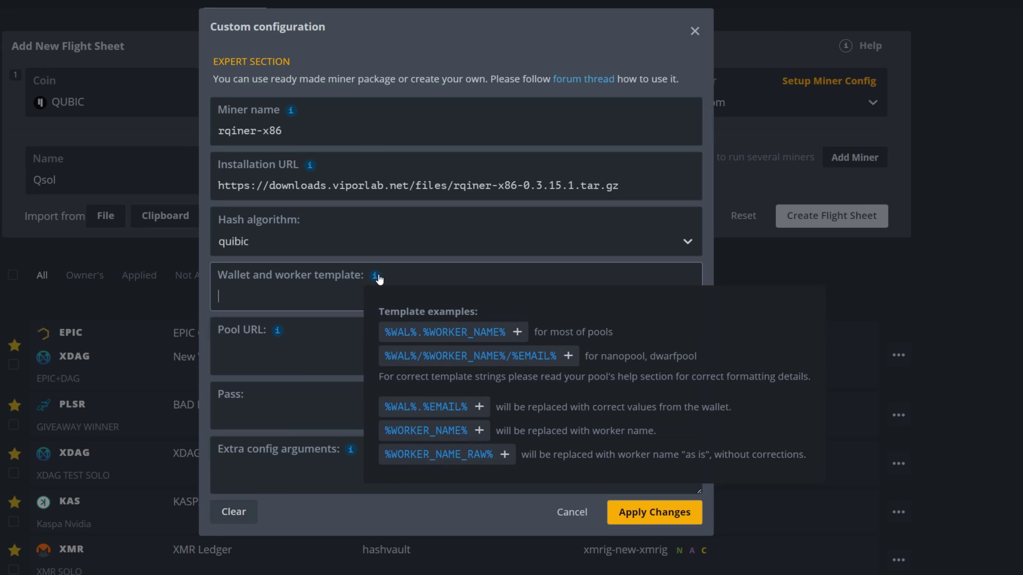
pyautogui.click(429, 329)
pyautogui.click(259, 301)
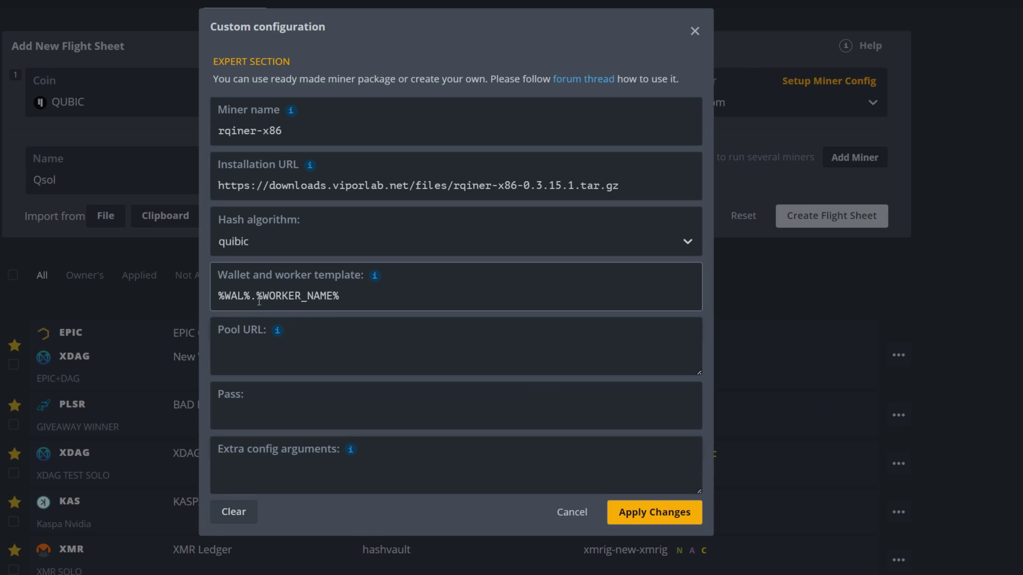
pyautogui.press('BackSpace')
pyautogui.press('BackSpace')
pyautogui.press('BackSpace')
pyautogui.press('BackSpace')
pyautogui.press('BackSpace')
pyautogui.press('BackSpace')
# Step: Paste the rqiner miner's arguments into Extra config arguments
pyautogui.click(317, 468)
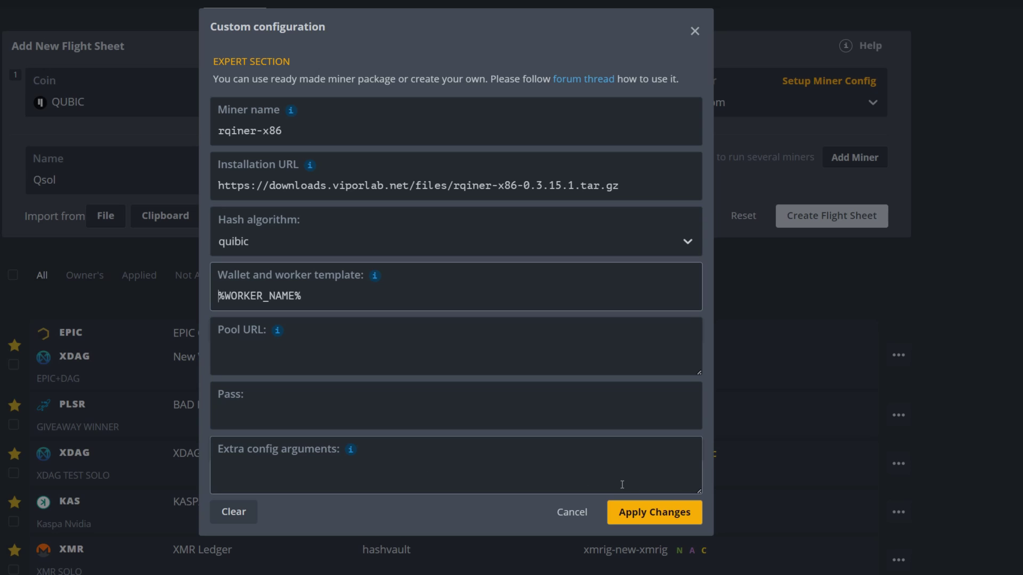
pyautogui.click(254, 139)
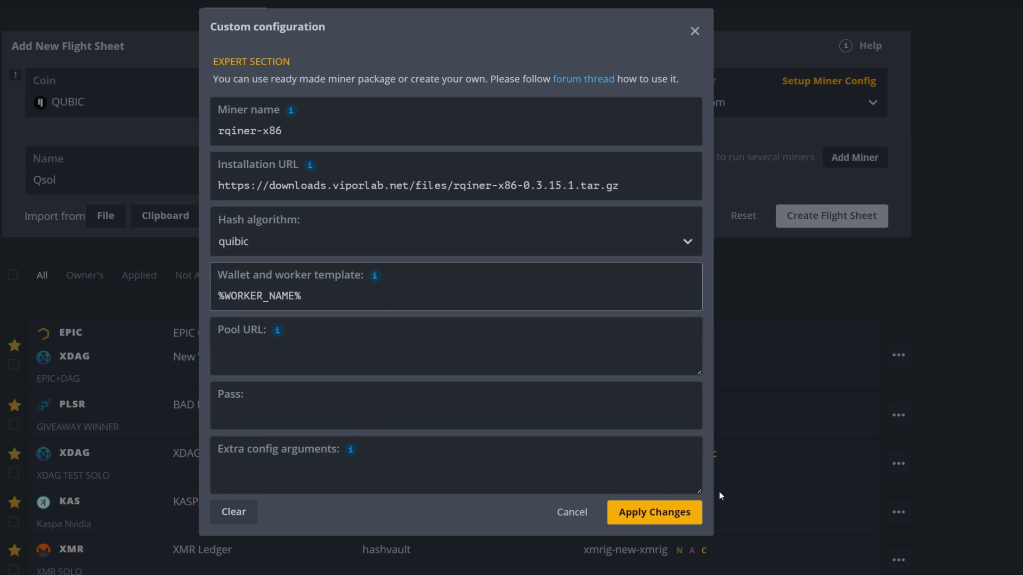
pyautogui.moveTo(700, 492); pyautogui.dragTo(698, 569)
pyautogui.click(240, 402)
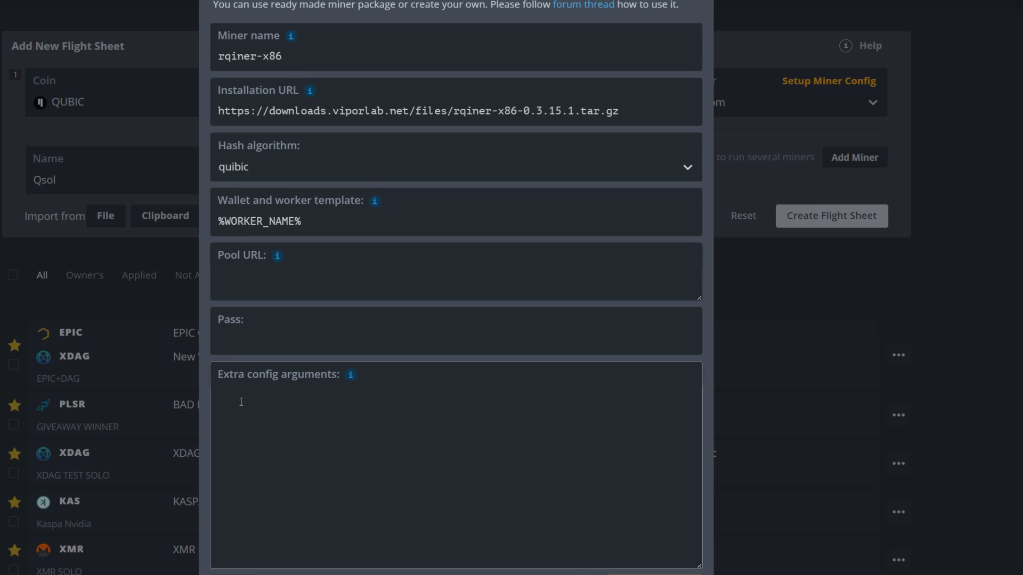
pyautogui.write('-t $(nproc) -i BSHGNTWEBORAKBPTYHJOIDRODRHBCLWKXERVVFCBAHOSYCRPVAUYAMKDDEYJ --label %WORKER_NAME%')
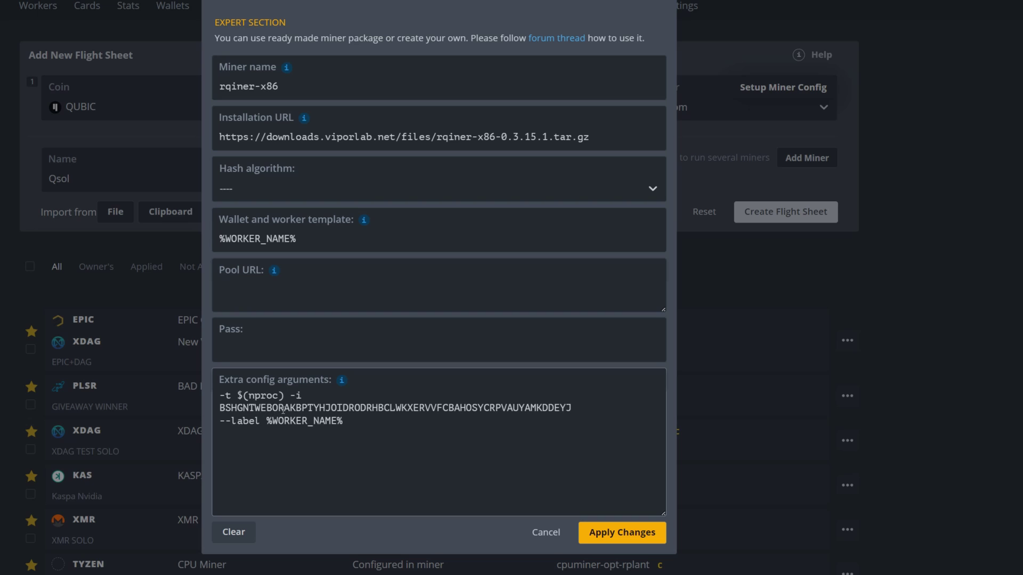
# Step: Copy the installation URL and paste it into the Pool URL field
pyautogui.moveTo(589, 137); pyautogui.dragTo(215, 137)
pyautogui.rightClick(235, 139)
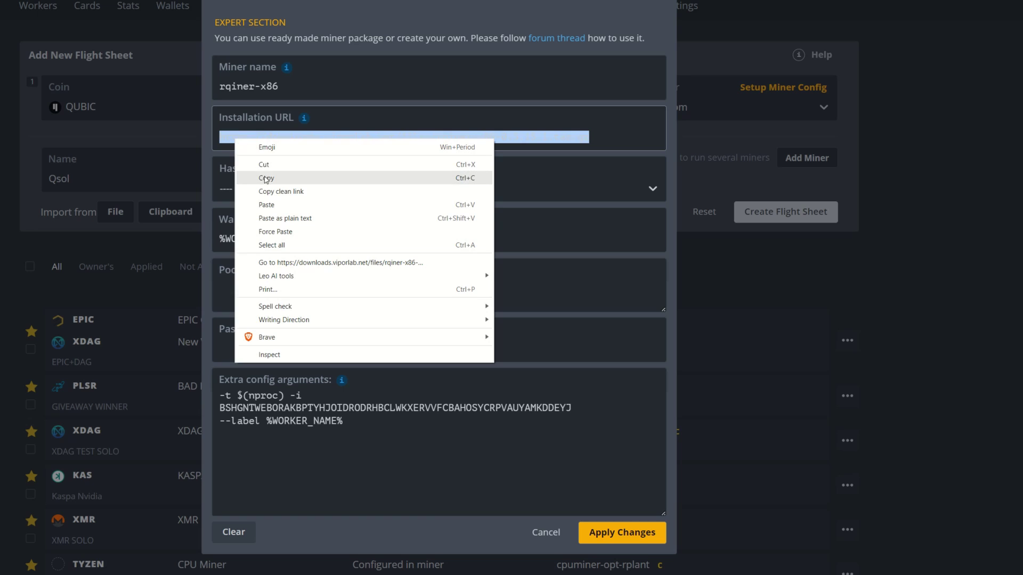
pyautogui.click(266, 180)
pyautogui.click(257, 282)
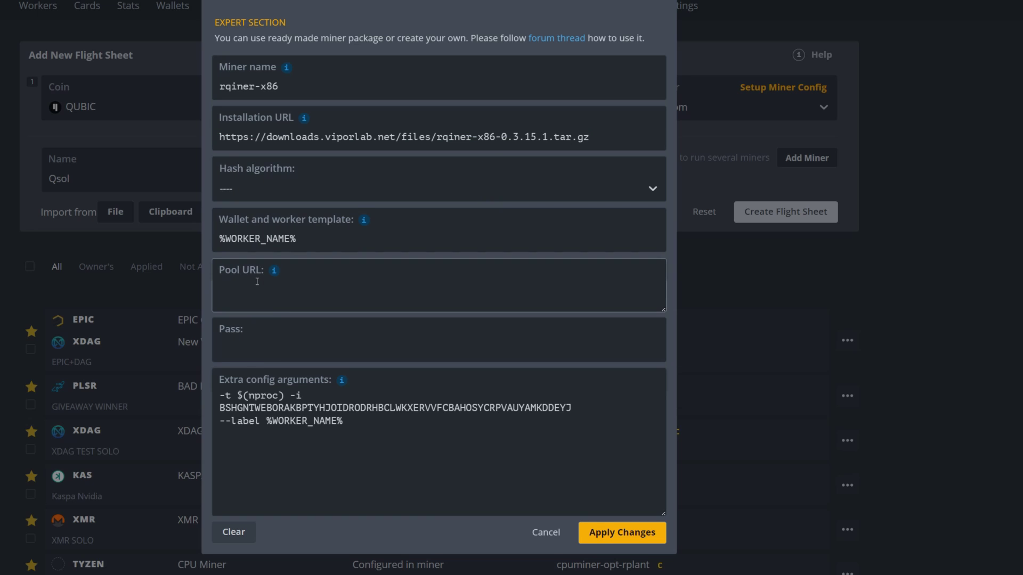
pyautogui.hotkey('ctrl', 'v')
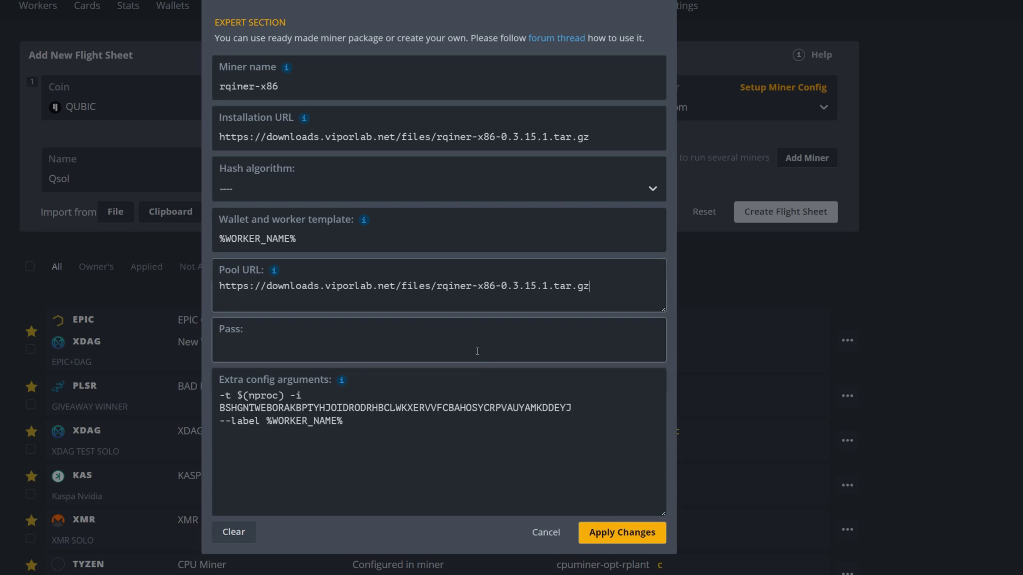
# Step: Apply the custom config, create the Qsol flight sheet, and launch it on Rig01
pyautogui.click(618, 534)
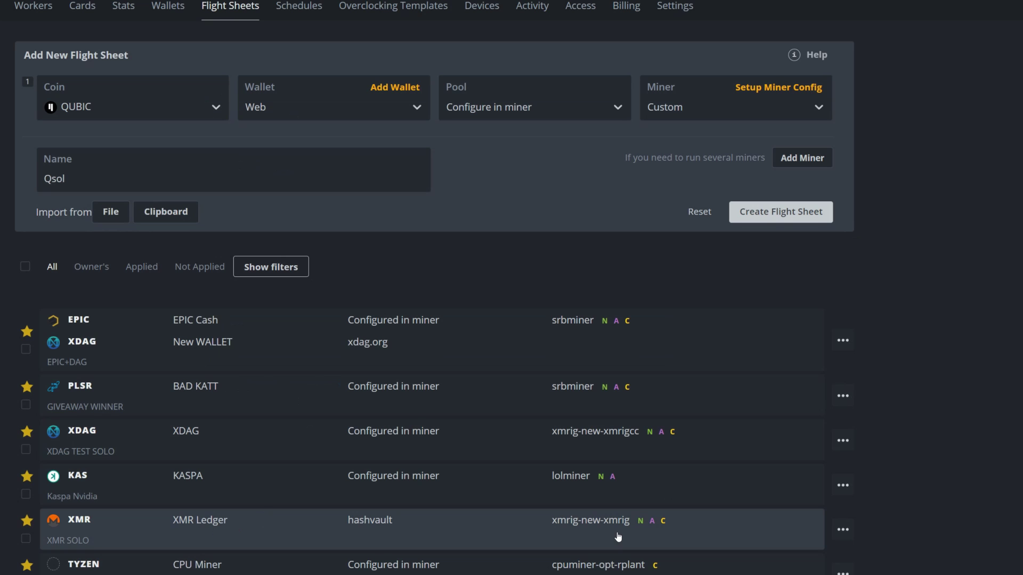
pyautogui.click(766, 214)
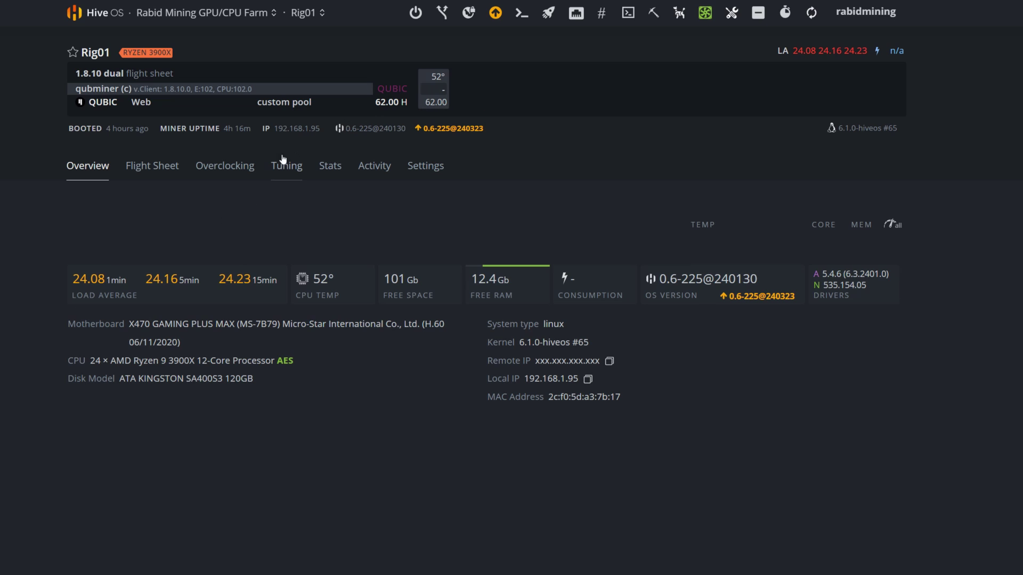
pyautogui.click(159, 170)
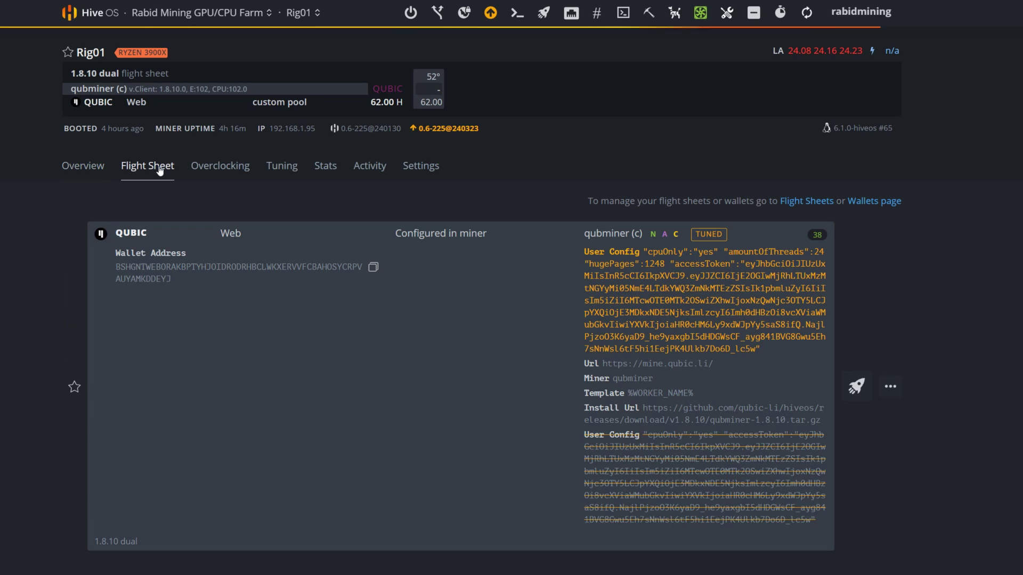
pyautogui.scroll(-10, 159, 170)
pyautogui.scroll(-5, 461, 298)
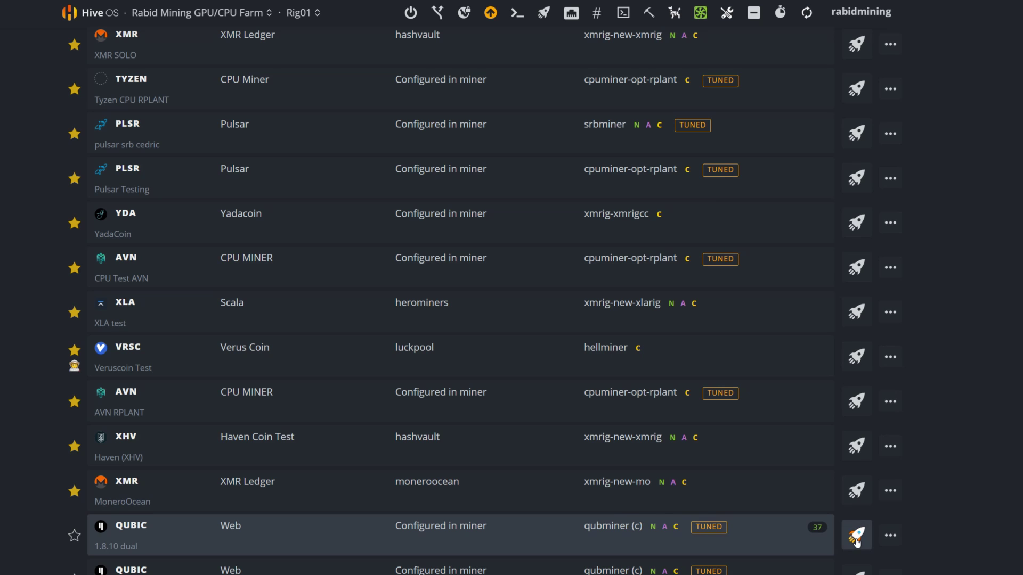
pyautogui.click(818, 526)
# Step: Bring up Rig01's miner tuning settings
pyautogui.scroll(-5, 622, 564)
pyautogui.scroll(5, 620, 565)
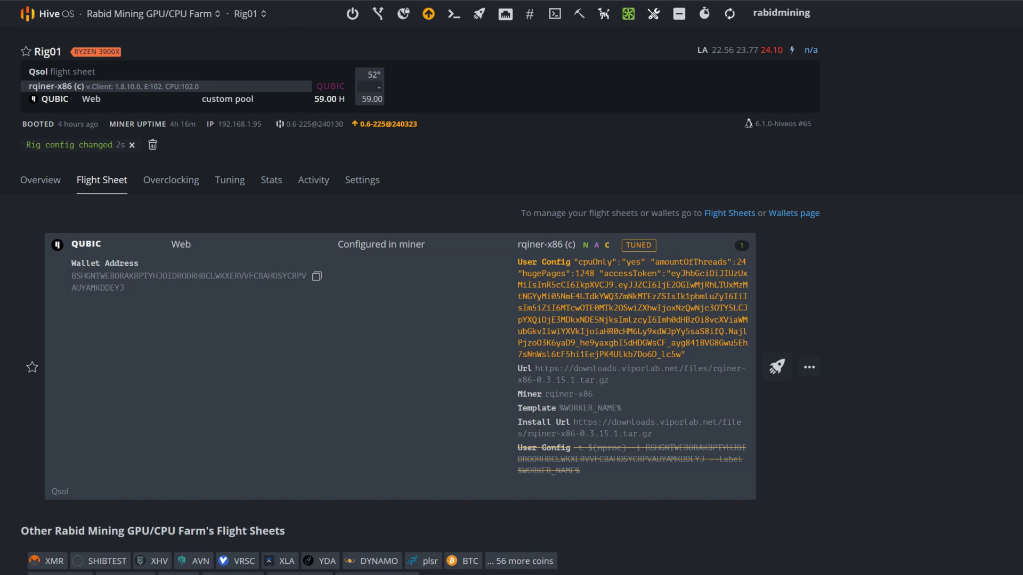
pyautogui.click(233, 183)
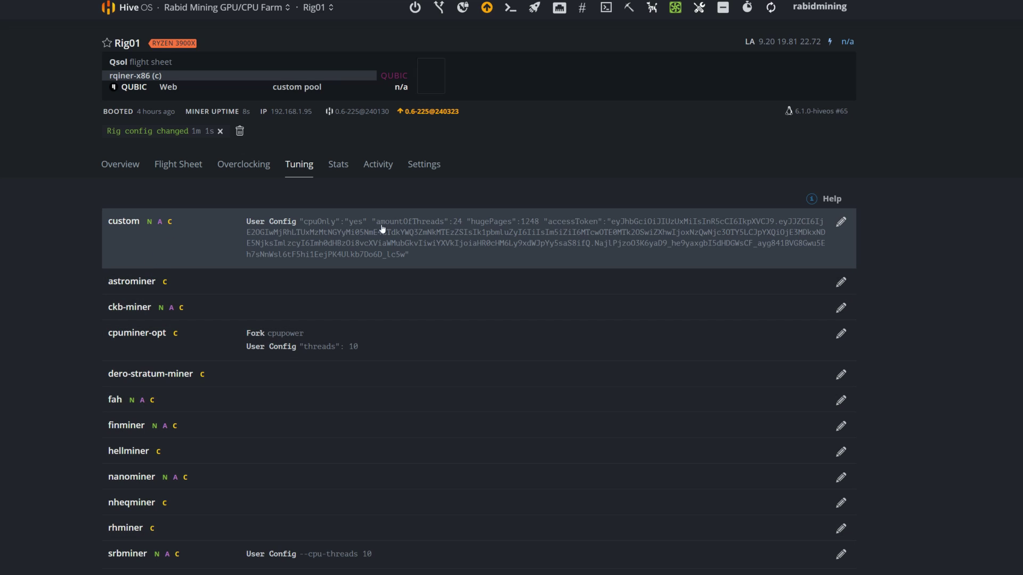
# Step: Replace the custom tuning arguments with the rqiner line, change $(nproc) to 24, and apply
pyautogui.click(841, 224)
pyautogui.click(662, 570)
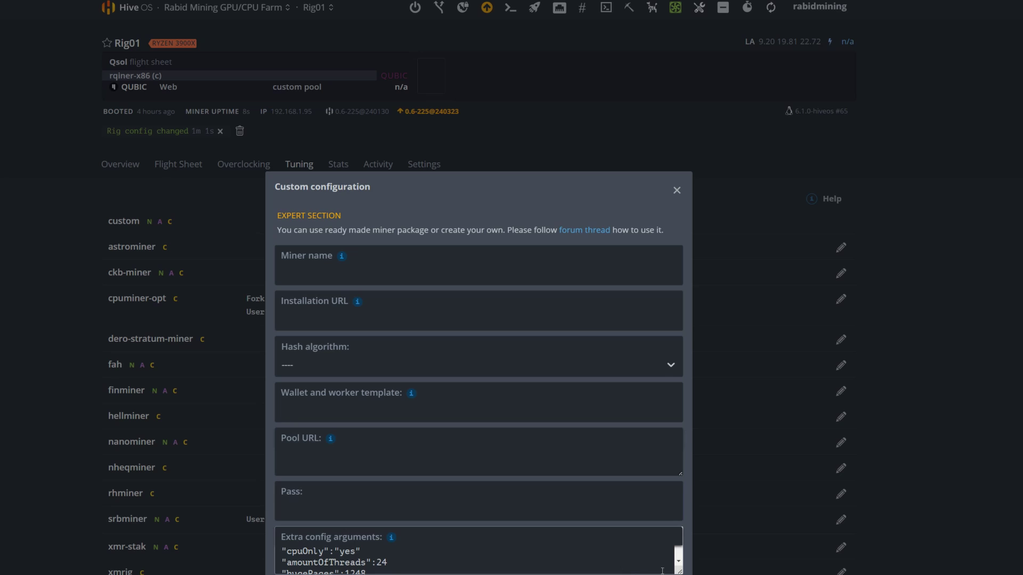
pyautogui.moveTo(678, 570); pyautogui.dragTo(680, 574)
pyautogui.moveTo(597, 560); pyautogui.dragTo(281, 480)
pyautogui.press('BackSpace')
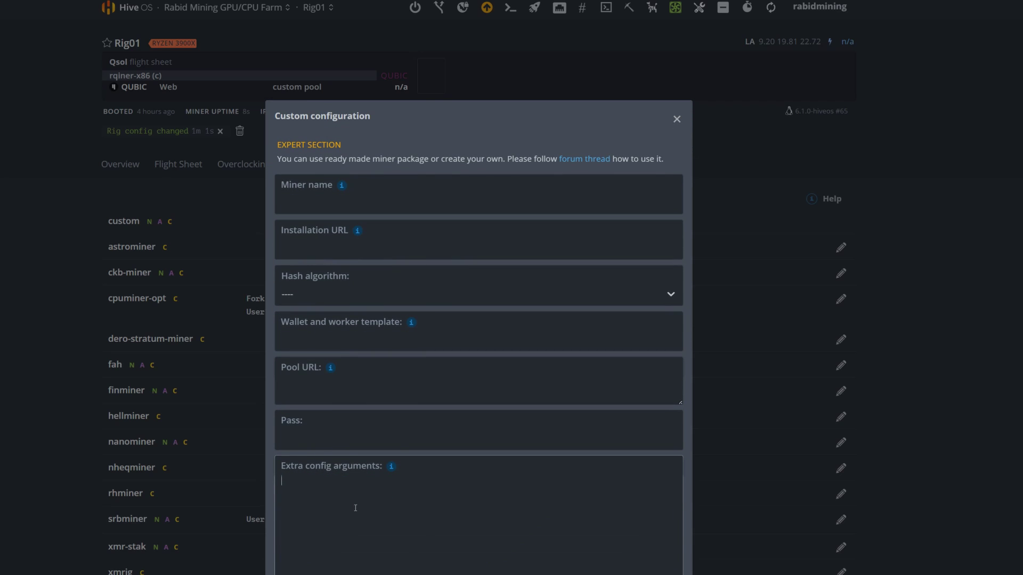
pyautogui.hotkey('ctrl', 'v')
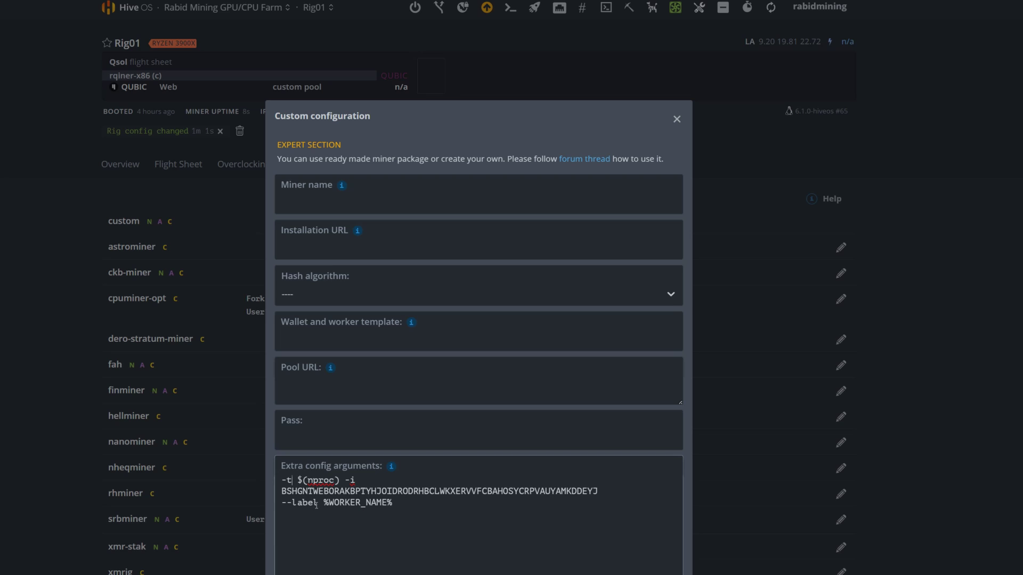
pyautogui.write('24')
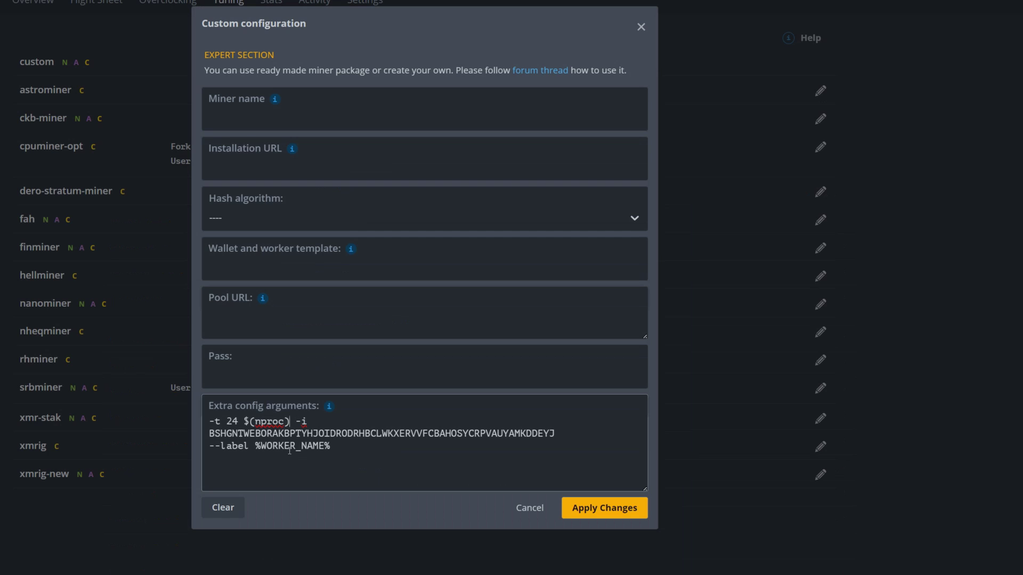
pyautogui.press('BackSpace')
pyautogui.press('BackSpace')
pyautogui.press('BackSpace')
pyautogui.press('BackSpace')
pyautogui.press('BackSpace')
pyautogui.press('BackSpace')
pyautogui.press('BackSpace')
pyautogui.press('BackSpace')
pyautogui.press('BackSpace')
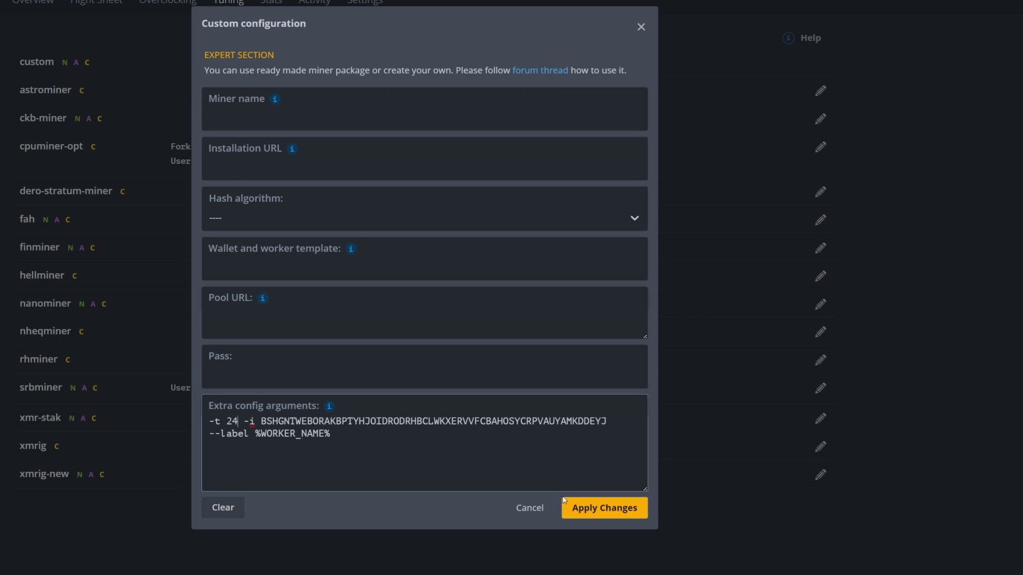
pyautogui.click(598, 510)
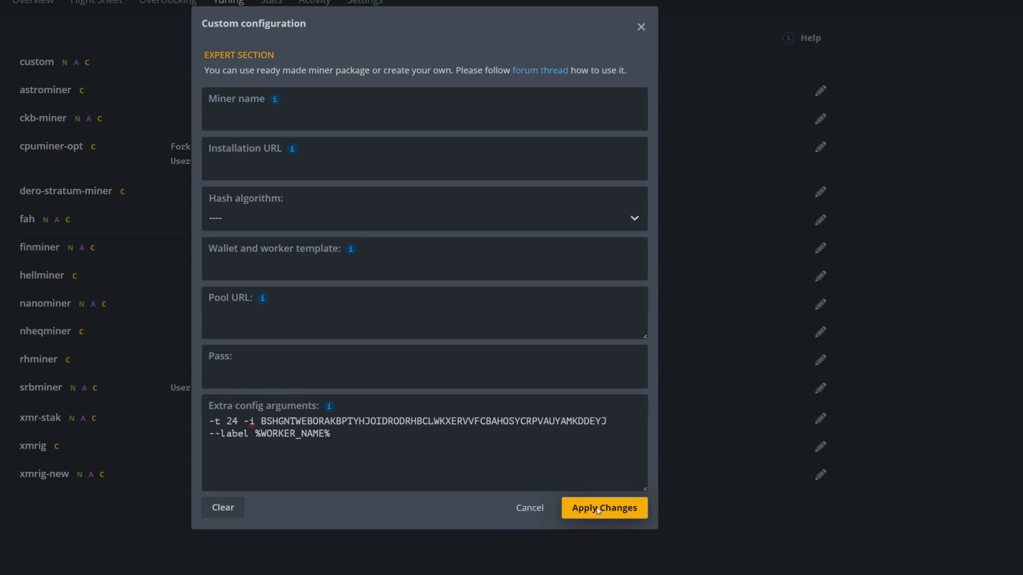
pyautogui.scroll(1, 427, 194)
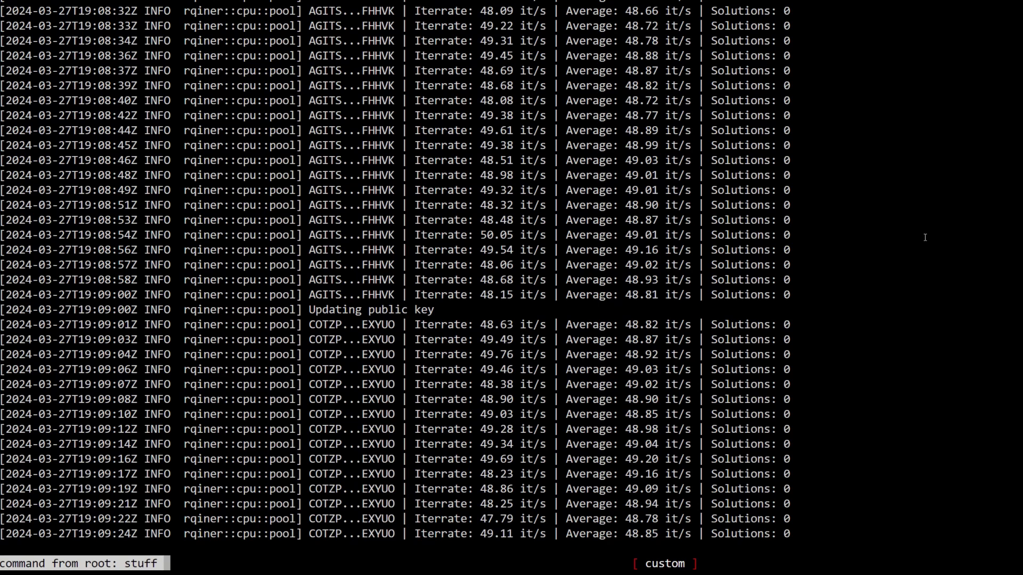
# Step: Check rqiner output via 'miner', then lower the custom tuning threads from -t 24 to -t 15
pyautogui.write('miner')
pyautogui.press('Return')
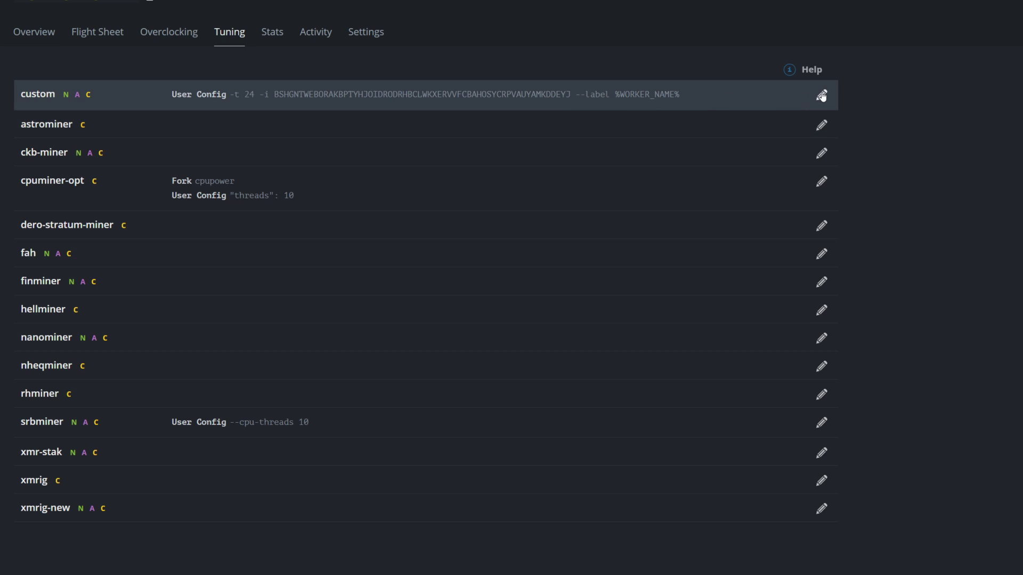
pyautogui.click(822, 95)
pyautogui.press('BackSpace')
pyautogui.press('BackSpace')
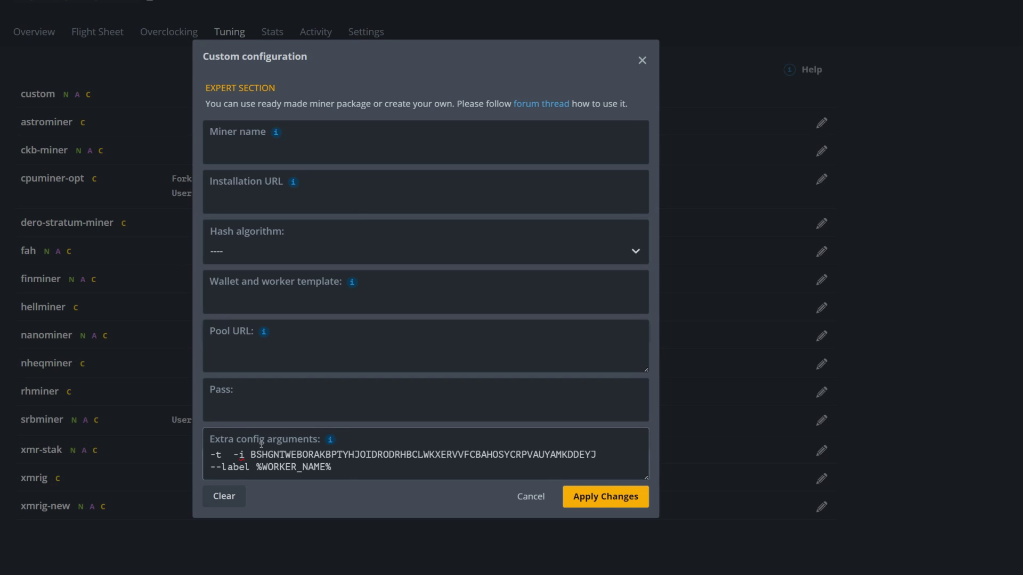
pyautogui.write('10')
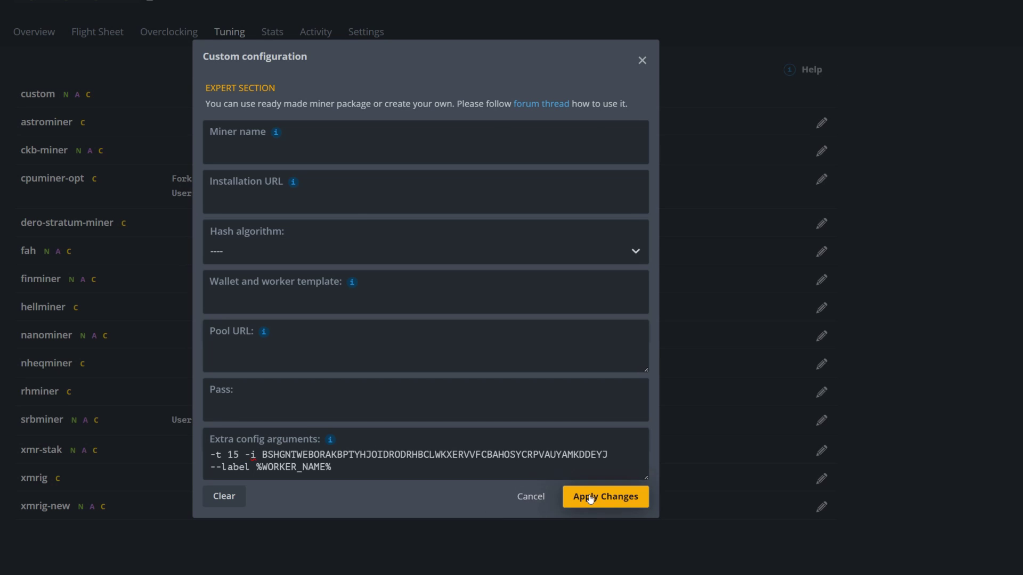
pyautogui.click(584, 497)
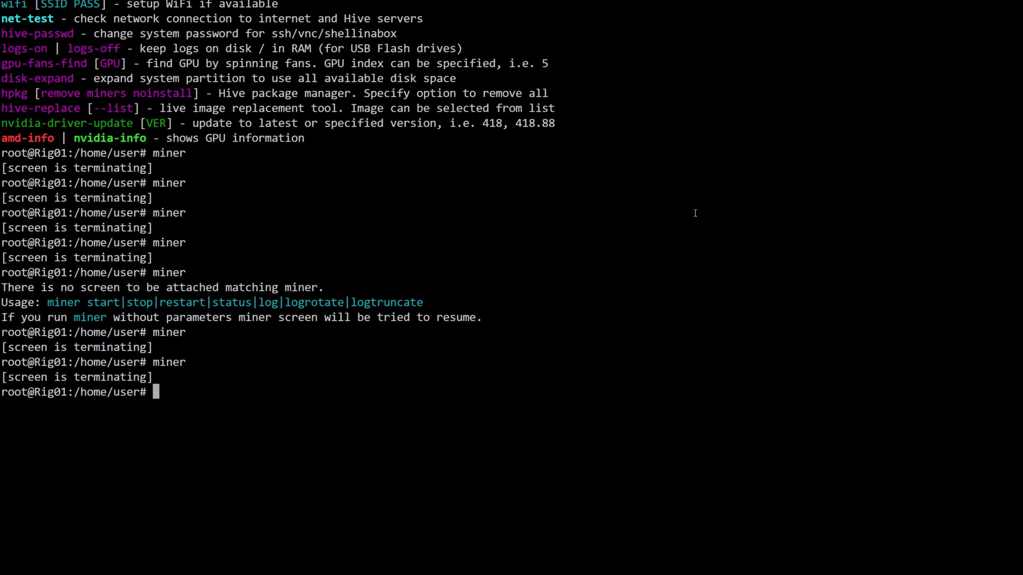
# Step: Check miner output, then prefix the extra arguments with '-arch znver2' before -t 24
pyautogui.write('miner')
pyautogui.press('Return')
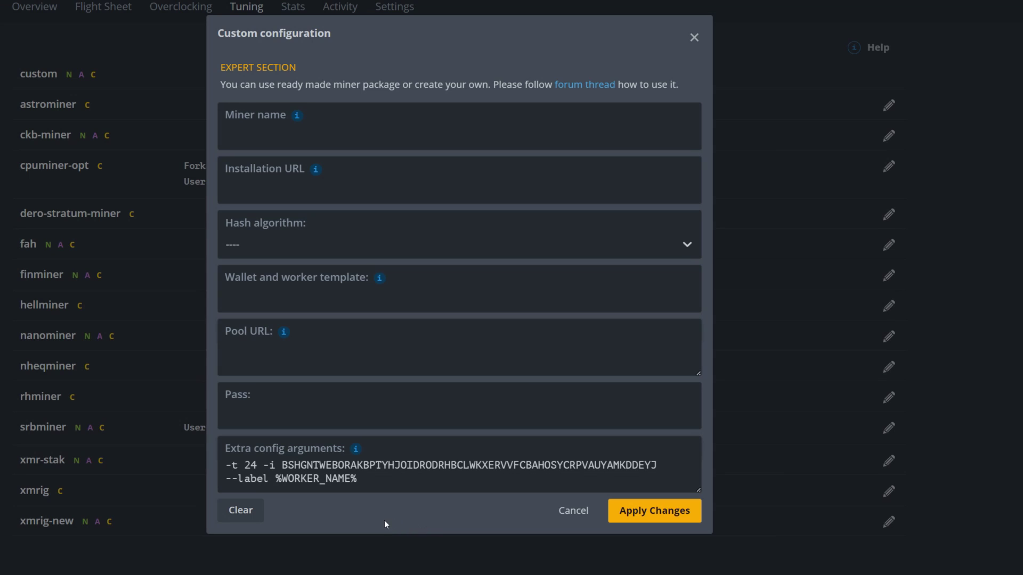
pyautogui.click(246, 475)
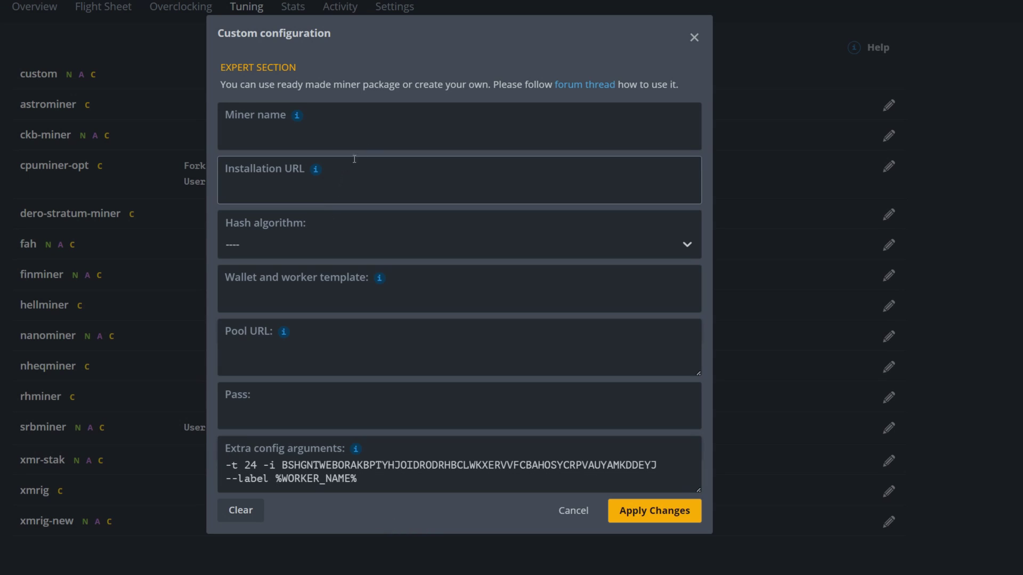
pyautogui.click(224, 469)
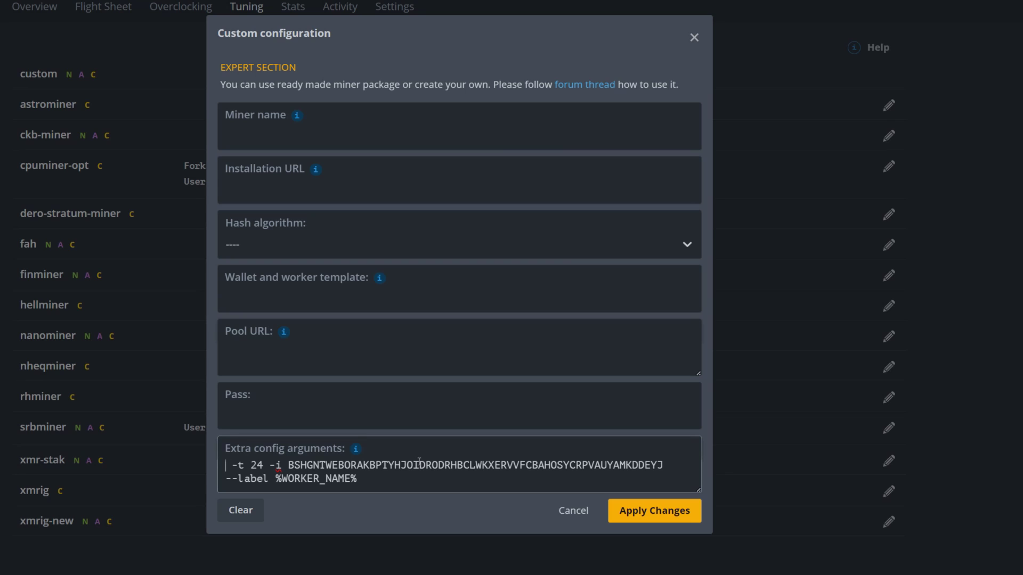
pyautogui.write('-arch')
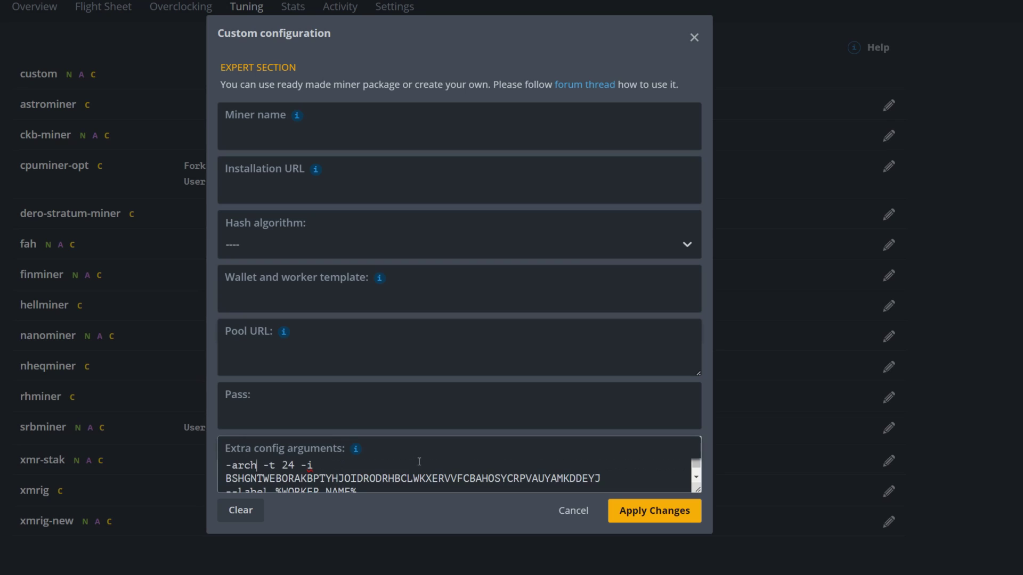
pyautogui.write(' znver2')
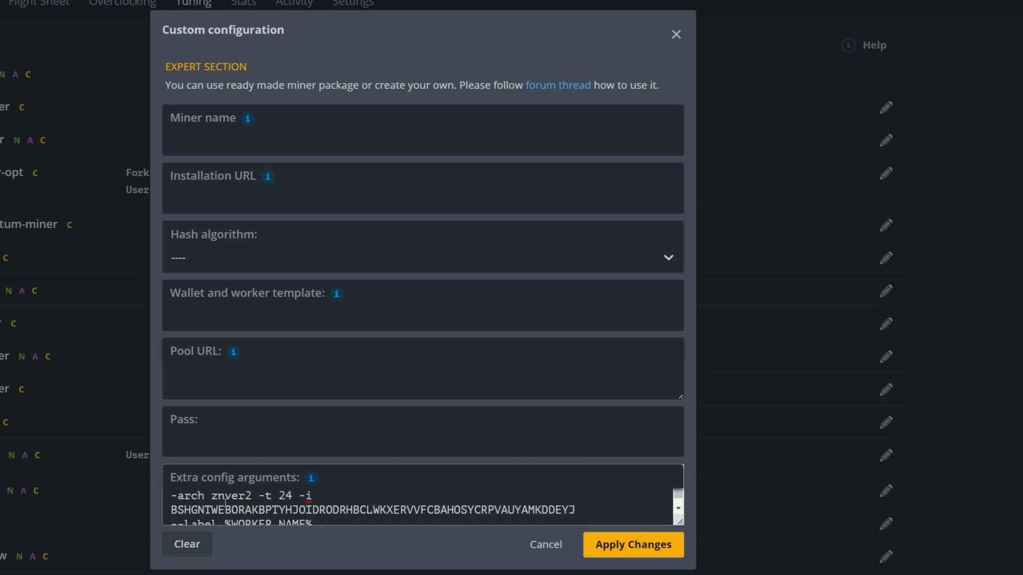
# Step: Apply the -arch znver2 -t 24 arguments and watch rqiner run 24 threads at ~67 it/s
pyautogui.click(619, 556)
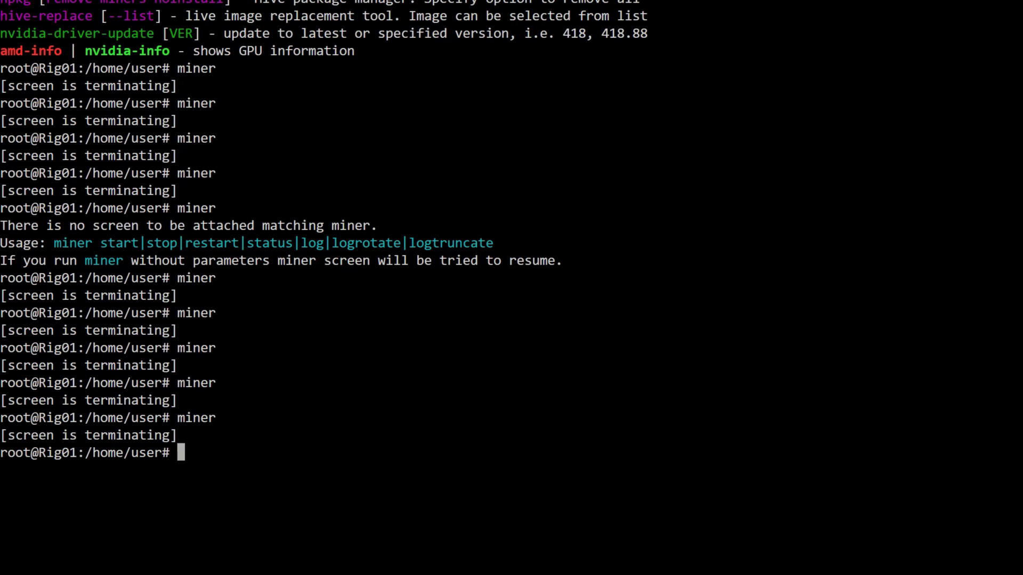
pyautogui.write('miner')
pyautogui.press('Return')
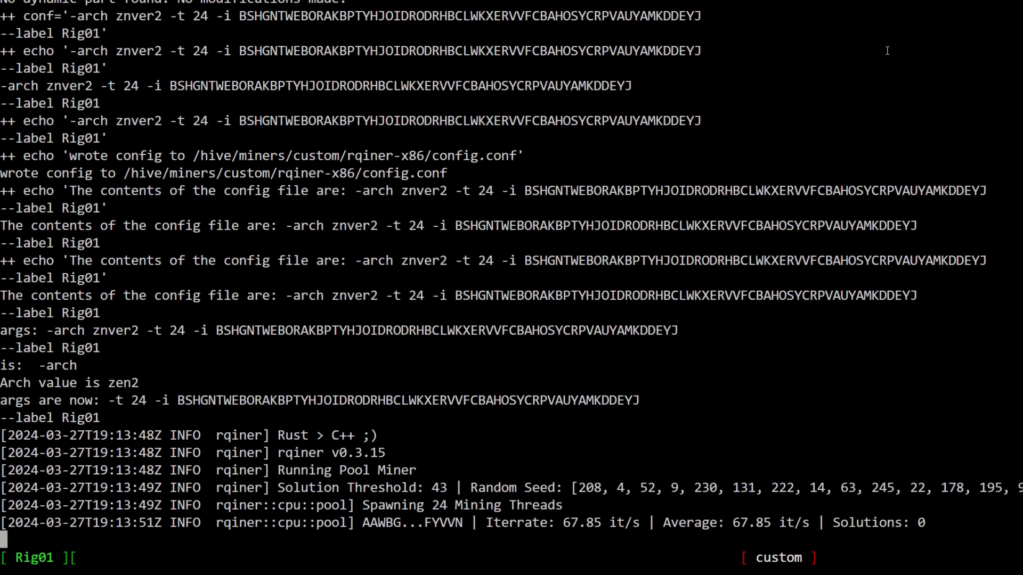